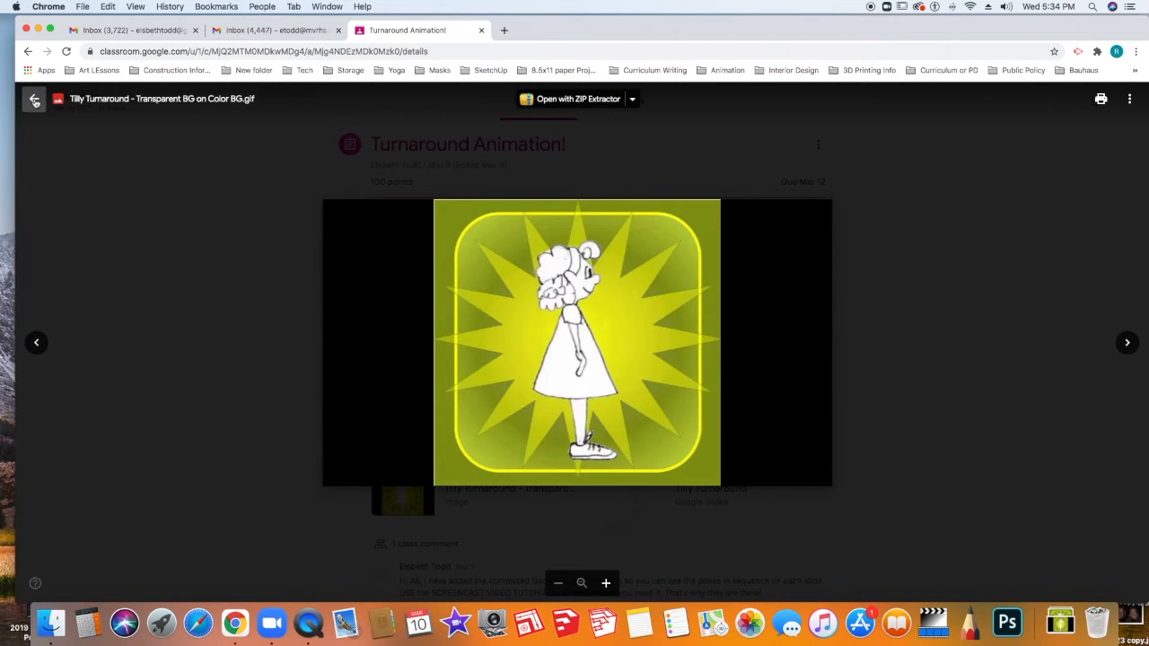
# Leave the Tilly turnaround image preview and open the Photopea link from the assignment's Advanced Option section.
pyautogui.click(34, 99)
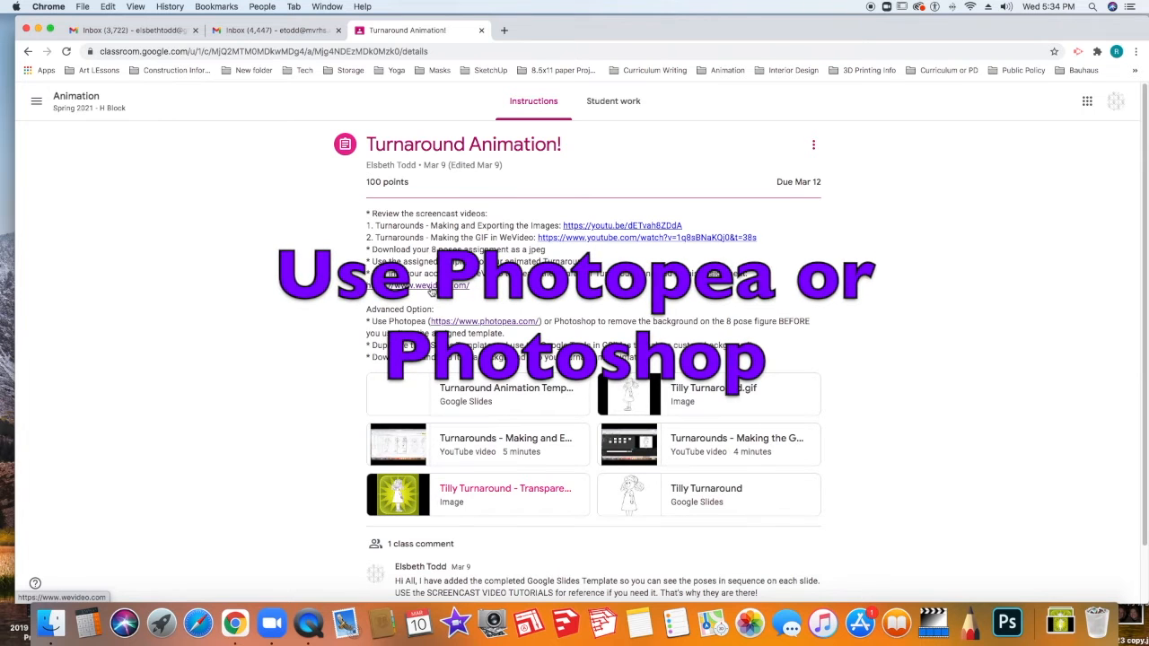
pyautogui.click(432, 288)
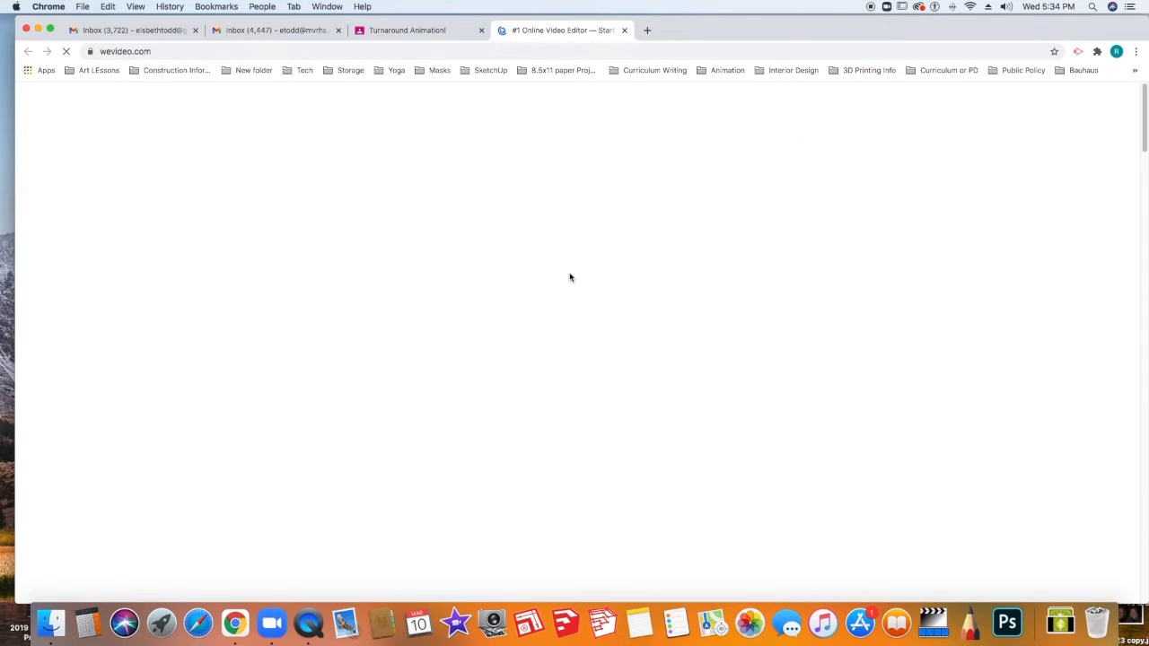
pyautogui.press('super+w')
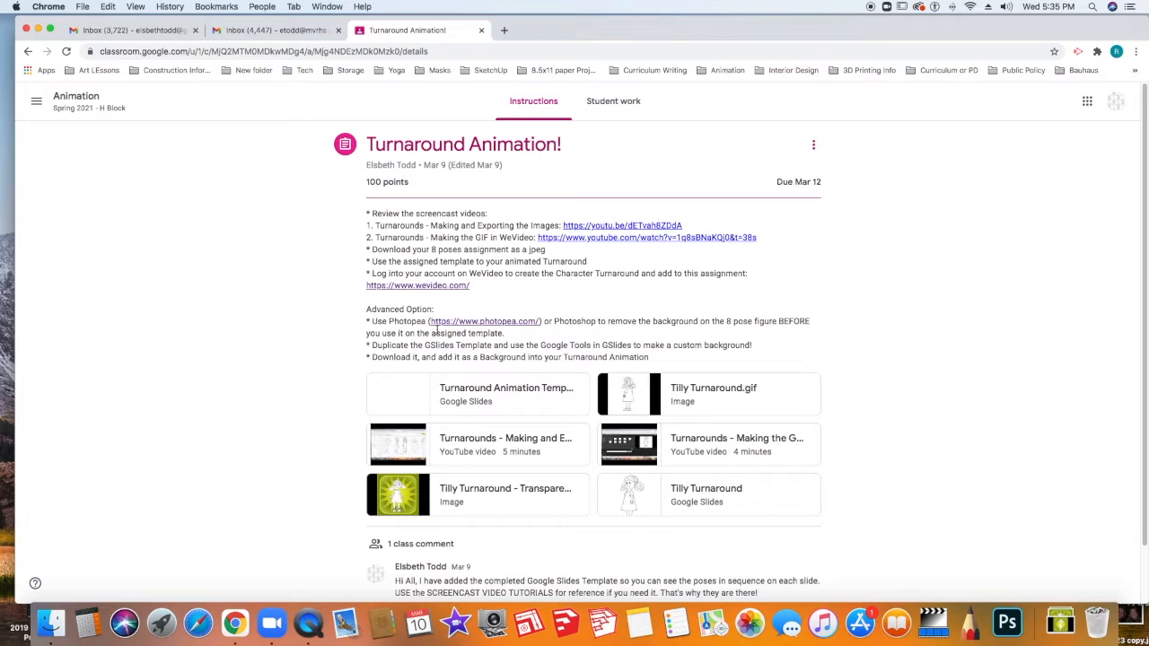
pyautogui.moveTo(366, 309); pyautogui.dragTo(448, 310)
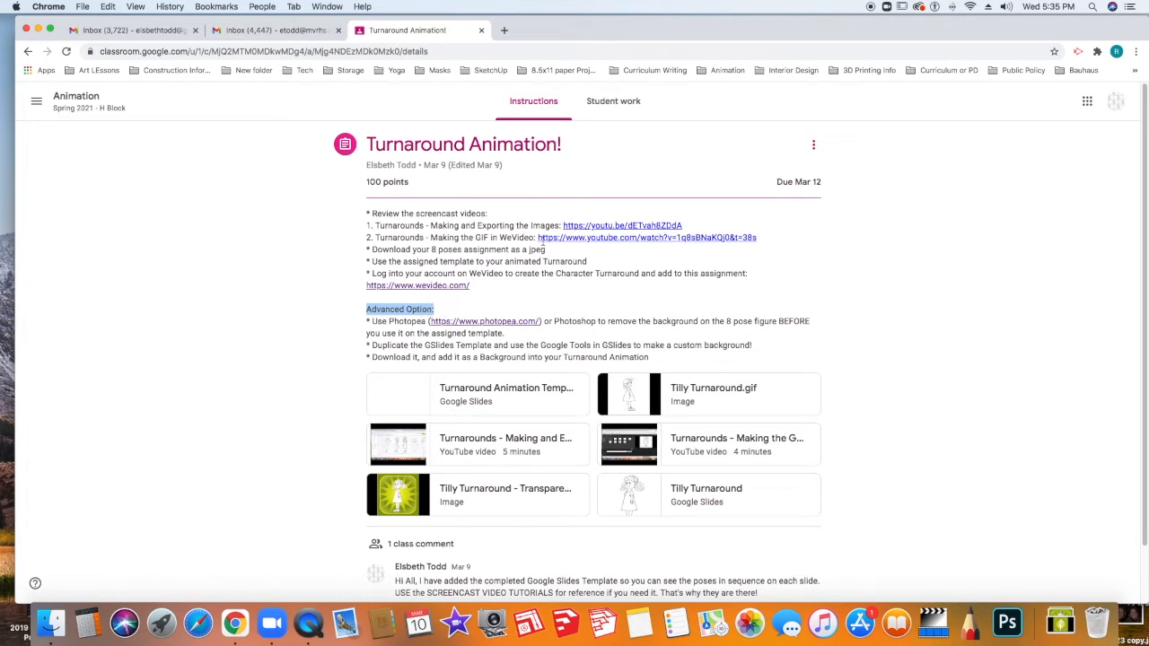
pyautogui.click(479, 324)
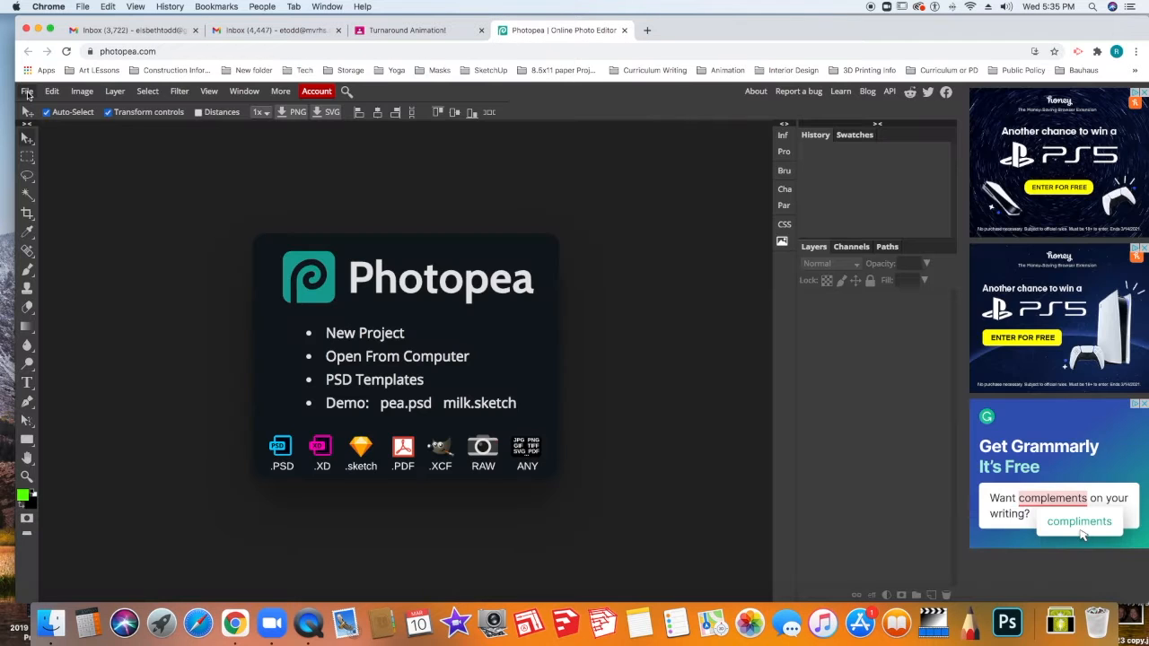
# Open Tilly's 8-pose drawing from the Downloads folder.
pyautogui.click(28, 91)
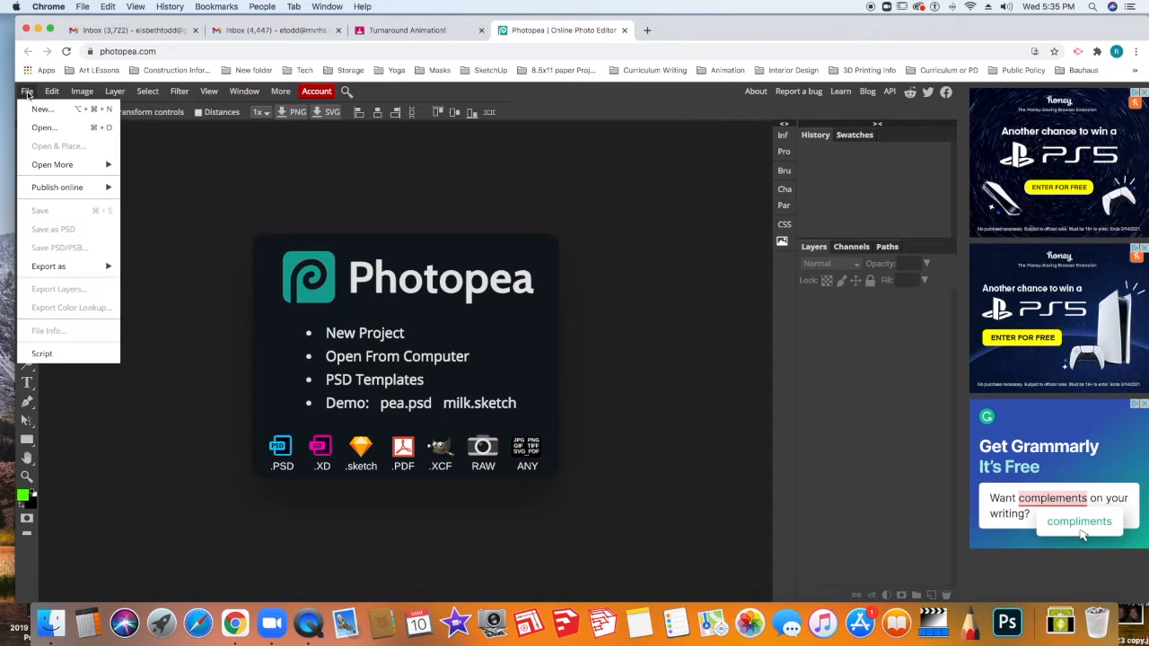
pyautogui.click(39, 127)
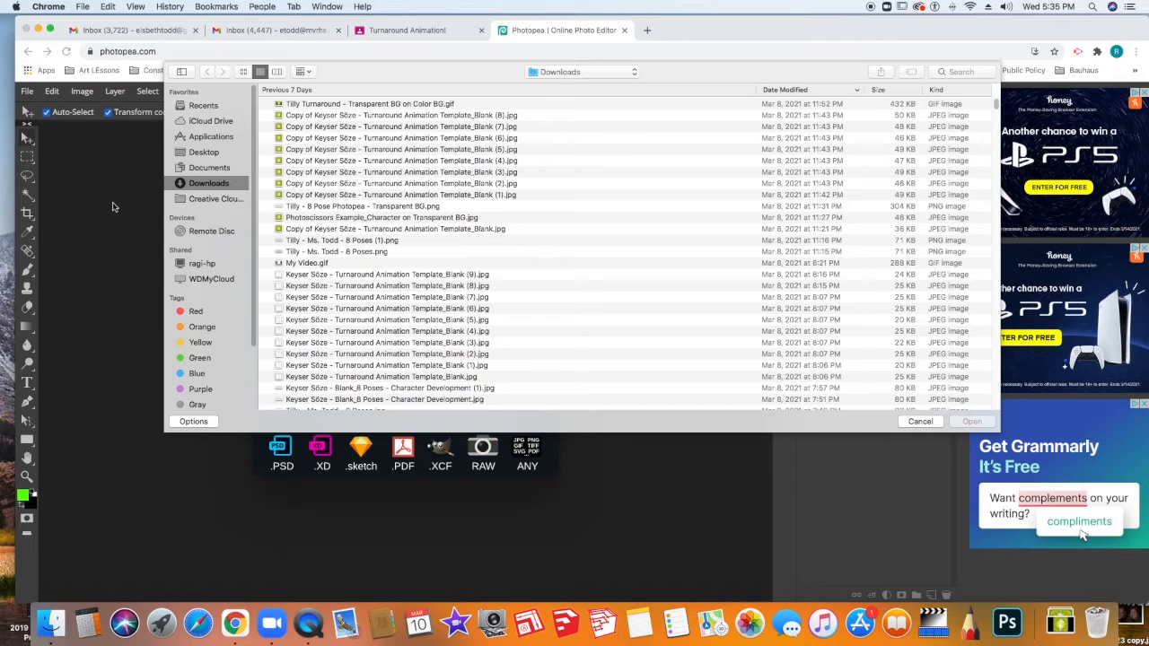
pyautogui.click(972, 421)
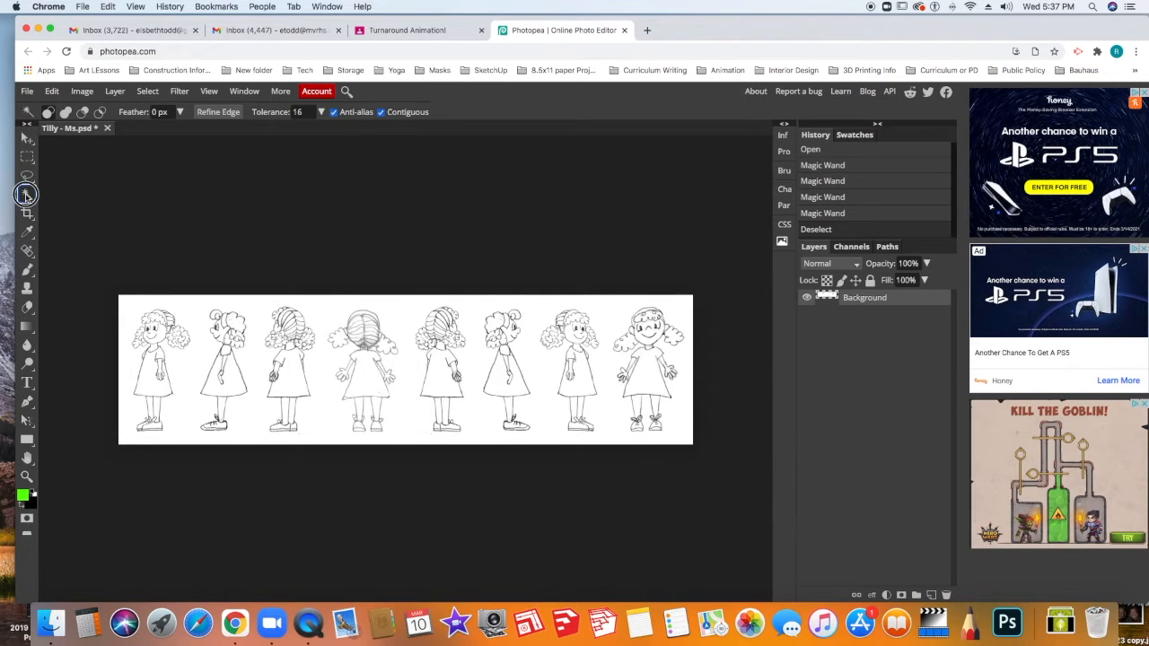
# Select the white background around all eight figures with the Magic Wand at tolerance 16.
pyautogui.rightClick(27, 194)
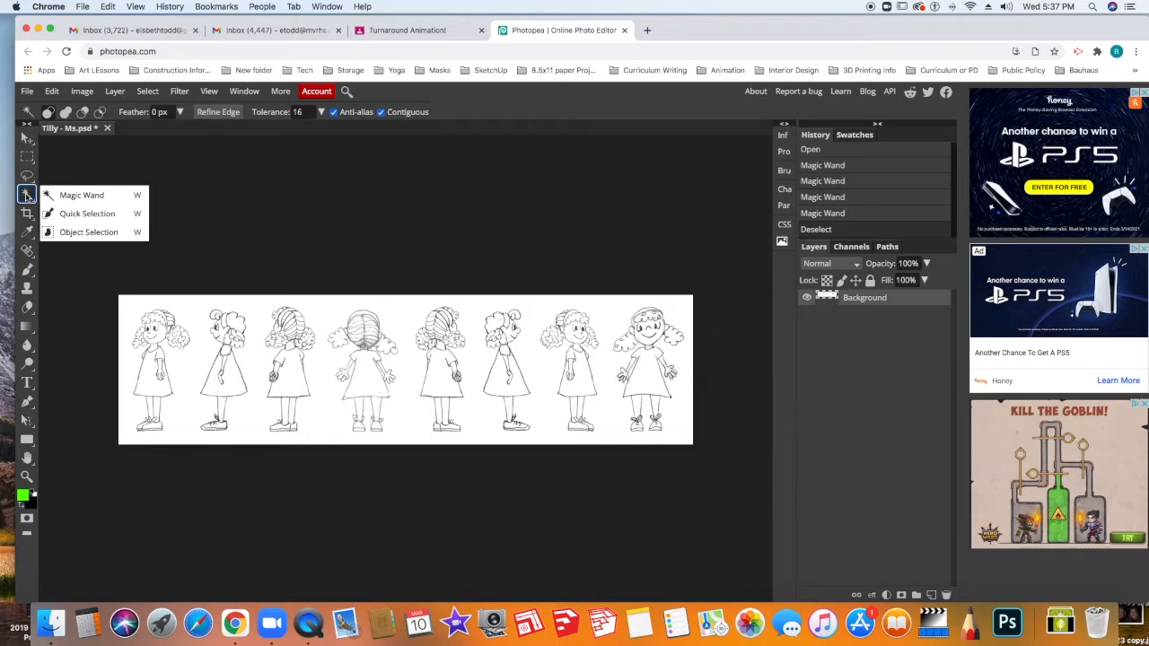
pyautogui.click(93, 196)
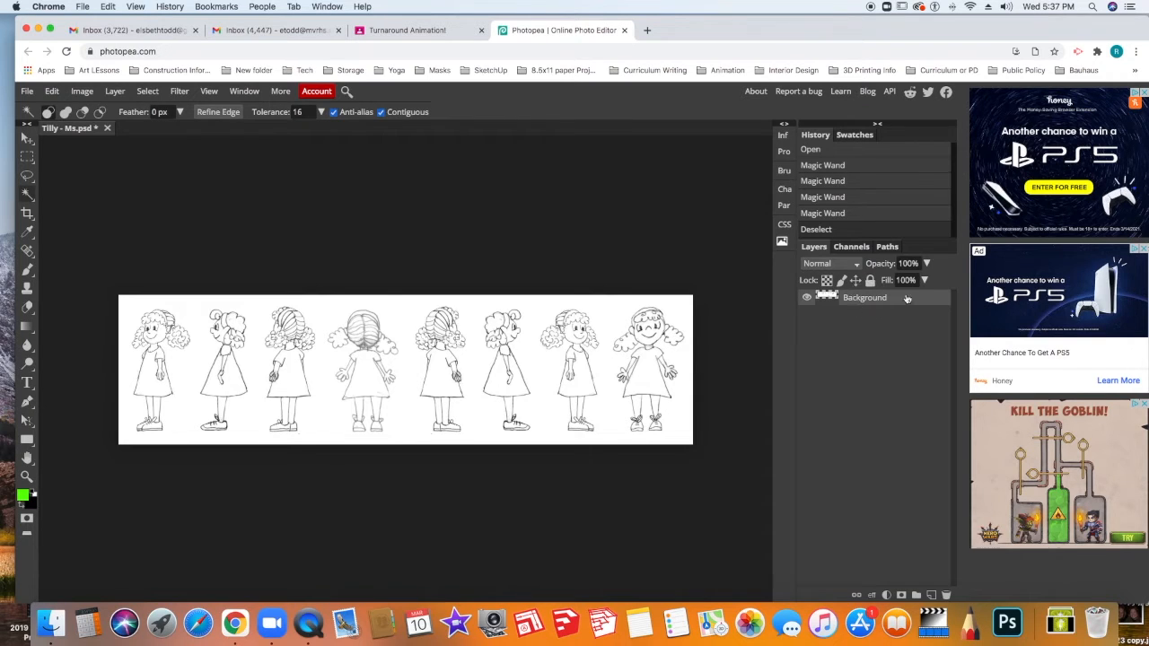
pyautogui.click(183, 308)
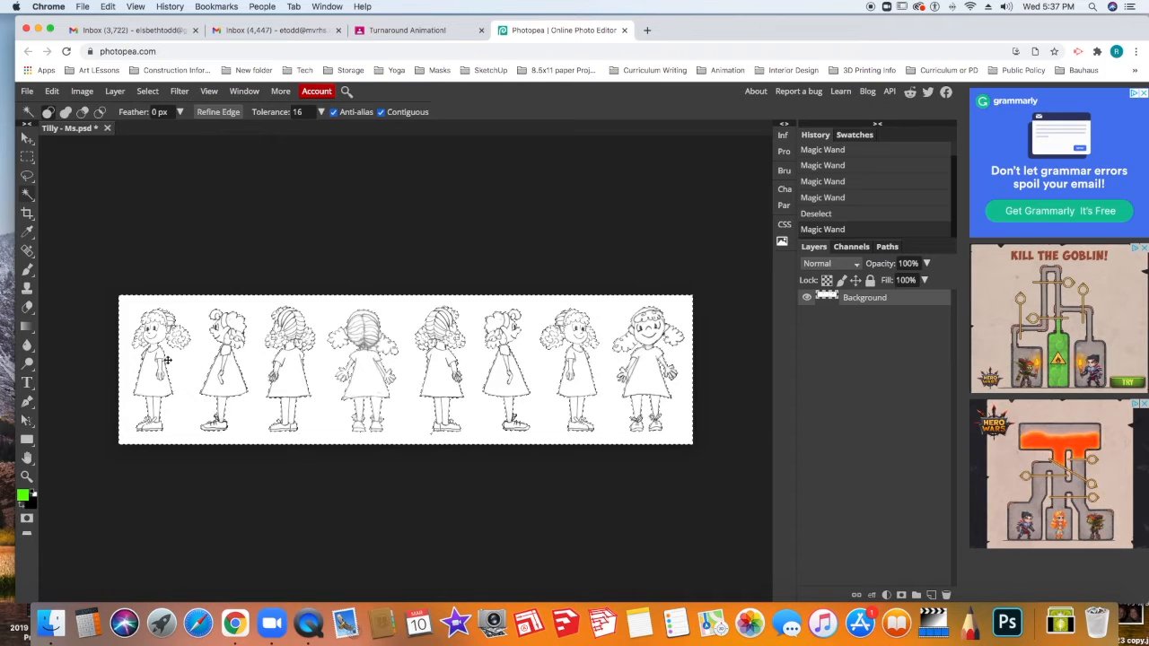
# Add the enclosed background areas beside the neck and between the arm and dress of the back-view figure to the selection.
pyautogui.press('alt')
pyautogui.scroll(5, 168, 363)
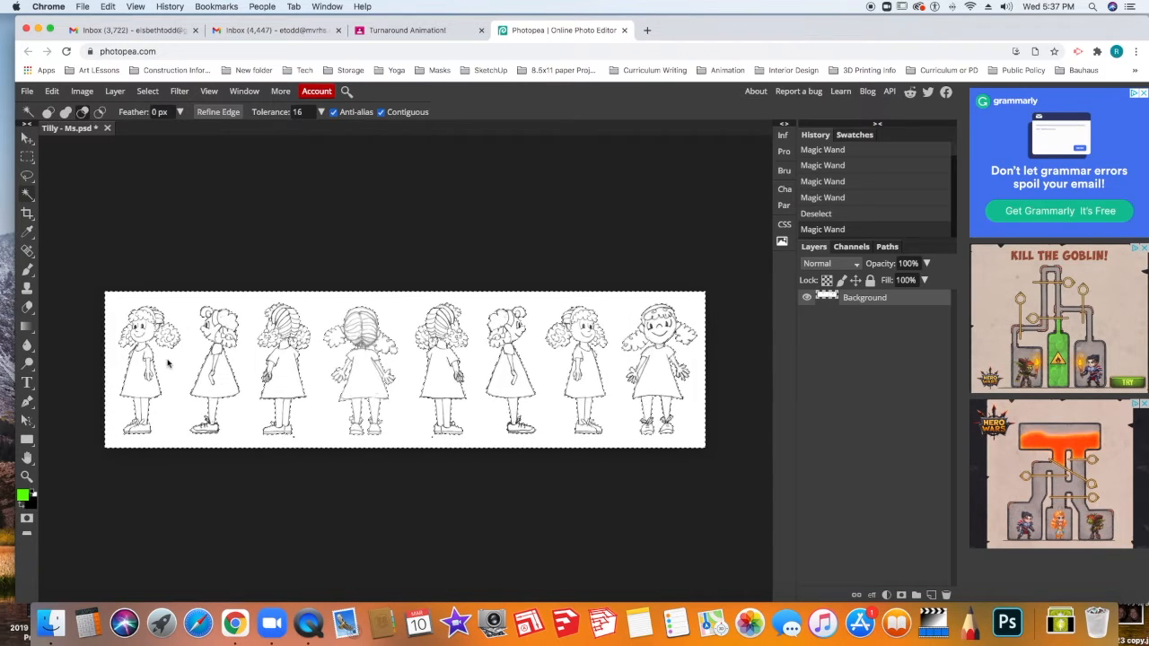
pyautogui.scroll(5, 168, 363)
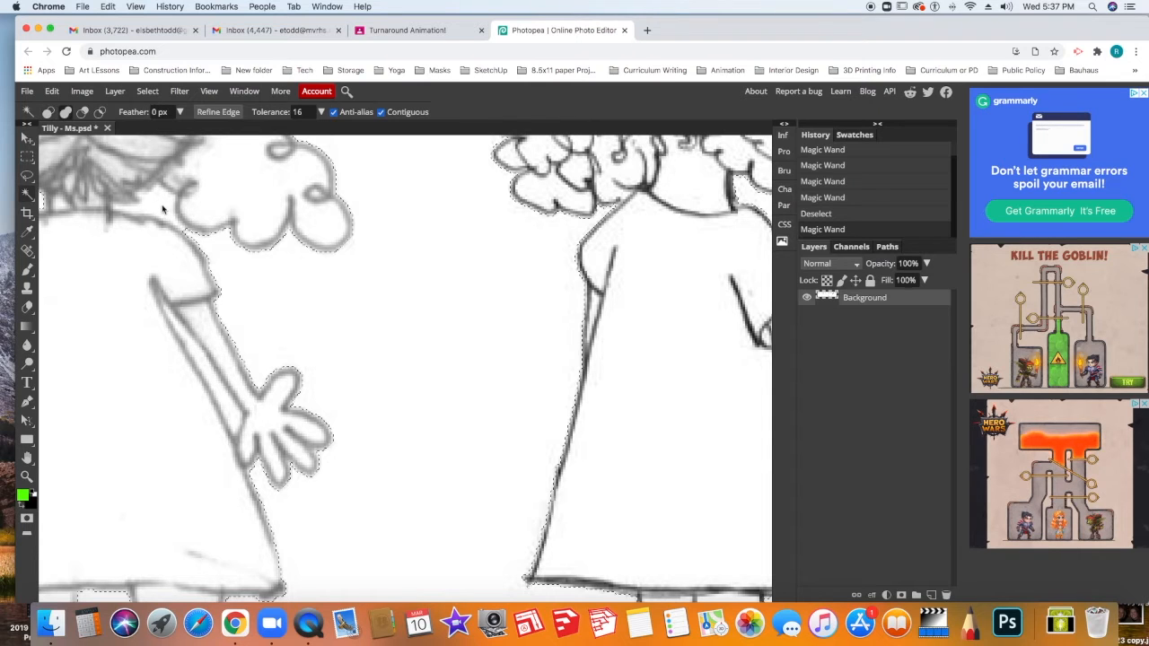
pyautogui.click(162, 209)
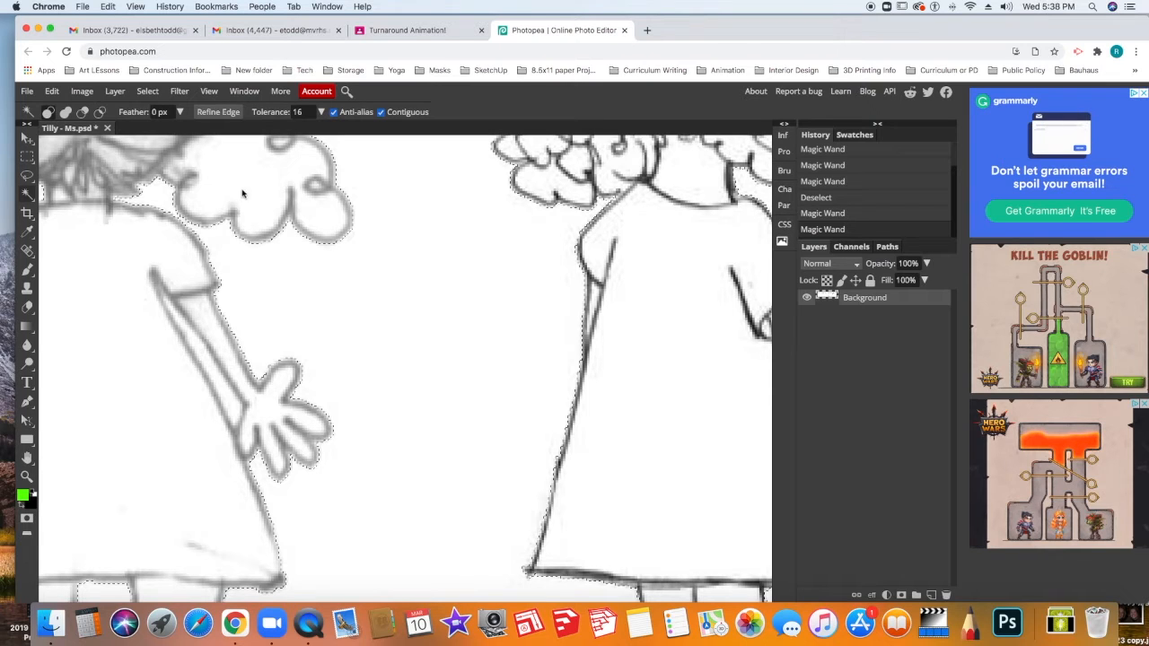
pyautogui.keyDown('shift'); pyautogui.click(209, 368); pyautogui.keyUp('shift')
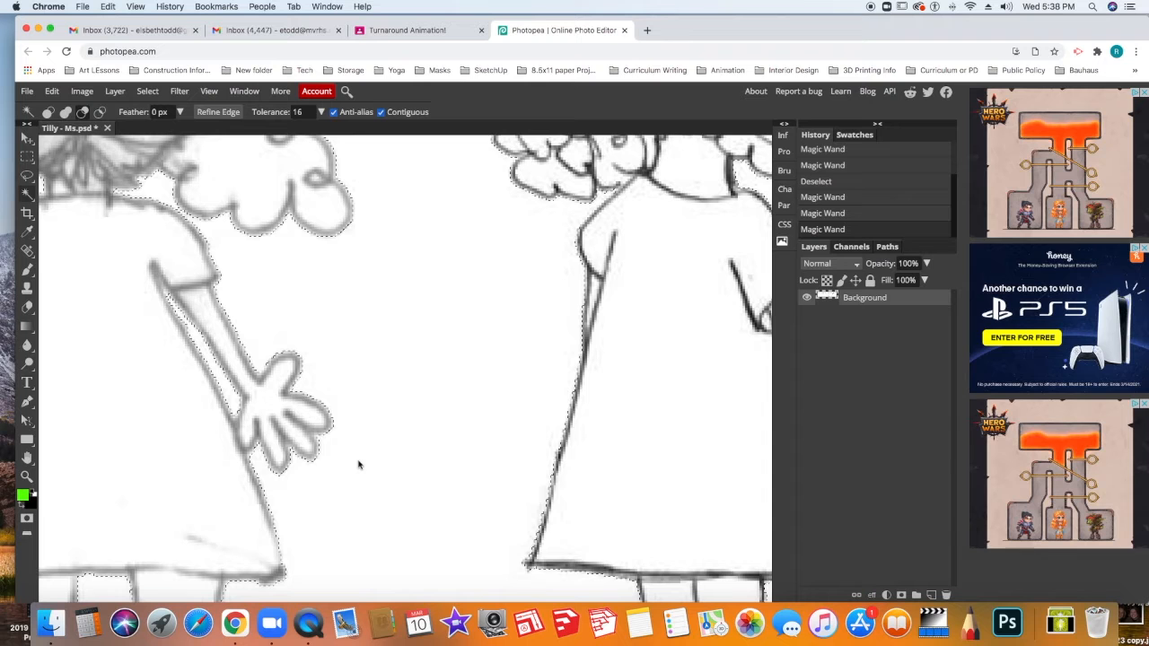
# Delete the selected white background so the figures stand on transparency, and clear the selection.
pyautogui.scroll(-8, 358, 464)
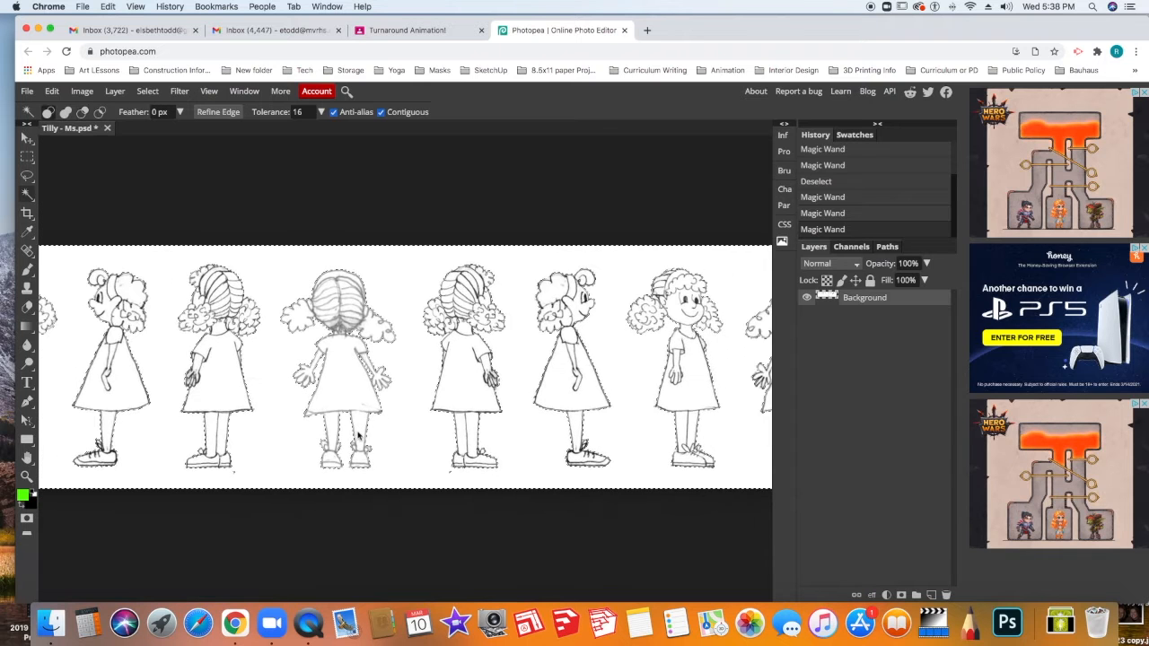
pyautogui.scroll(-2, 578, 404)
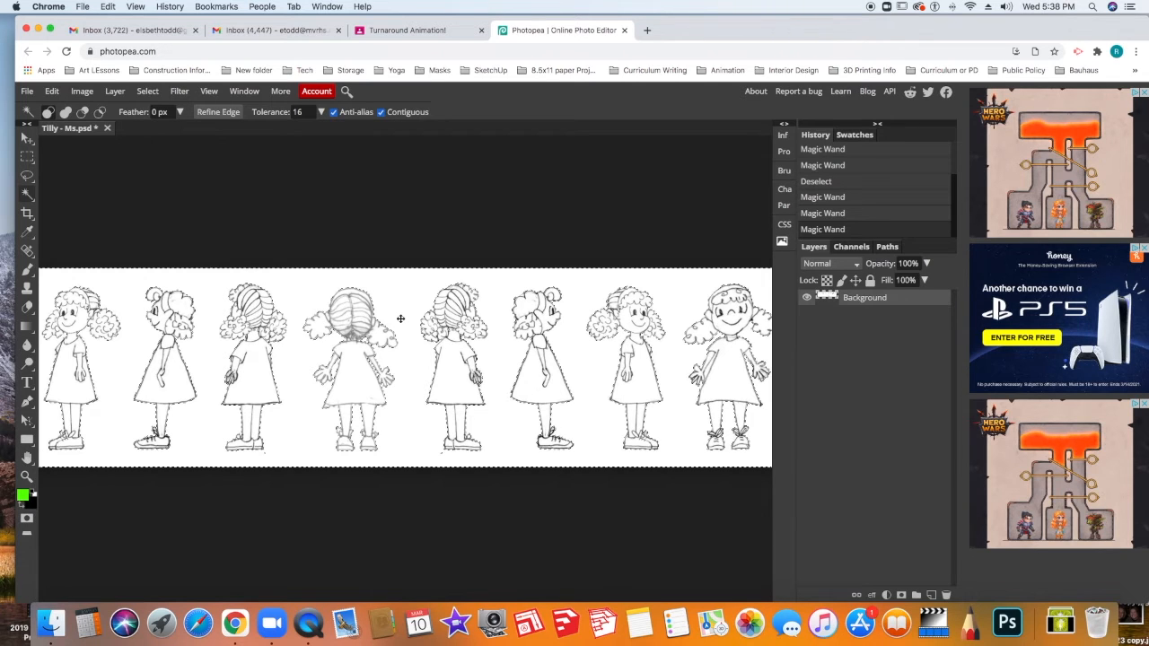
pyautogui.press('Delete')
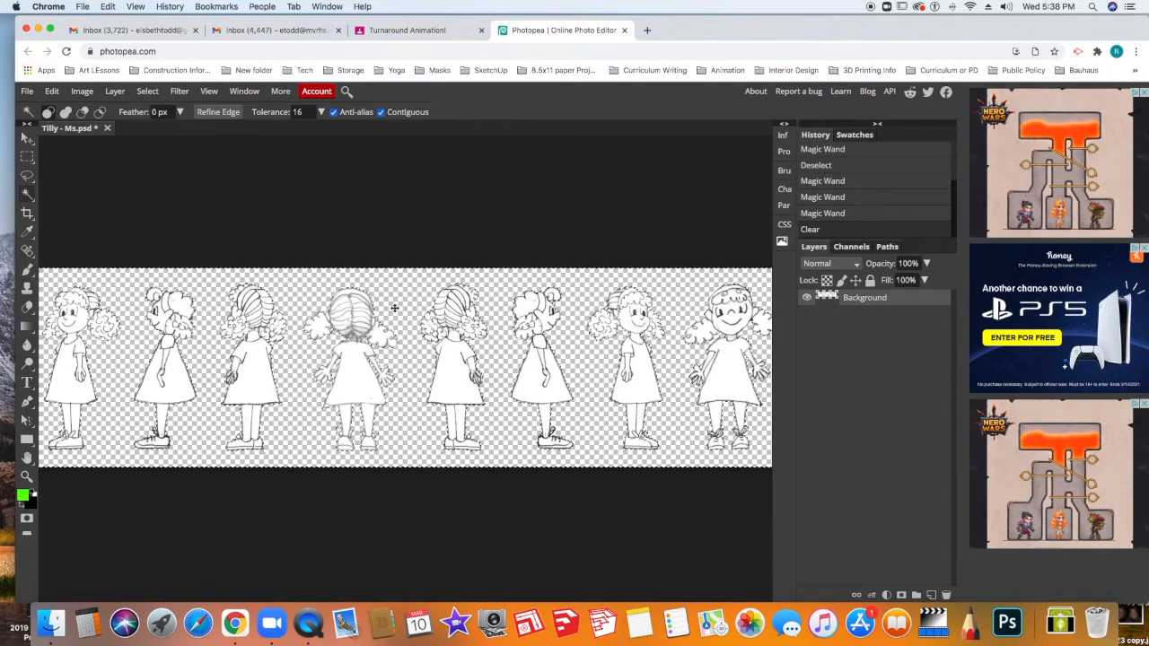
pyautogui.click(146, 92)
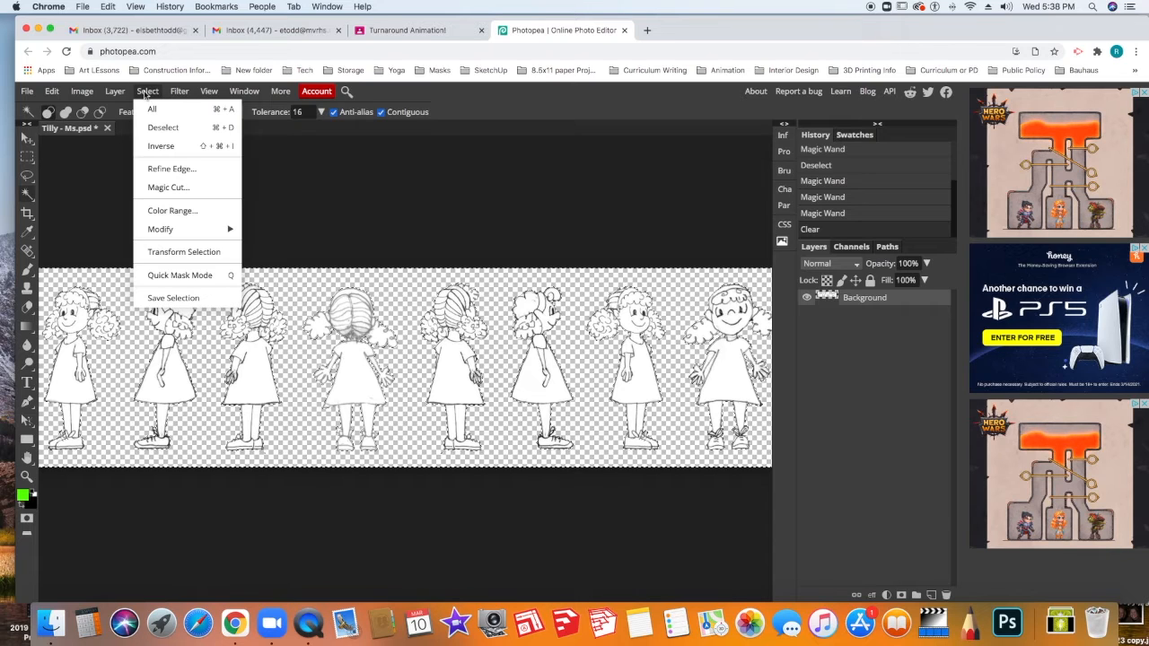
pyautogui.click(162, 129)
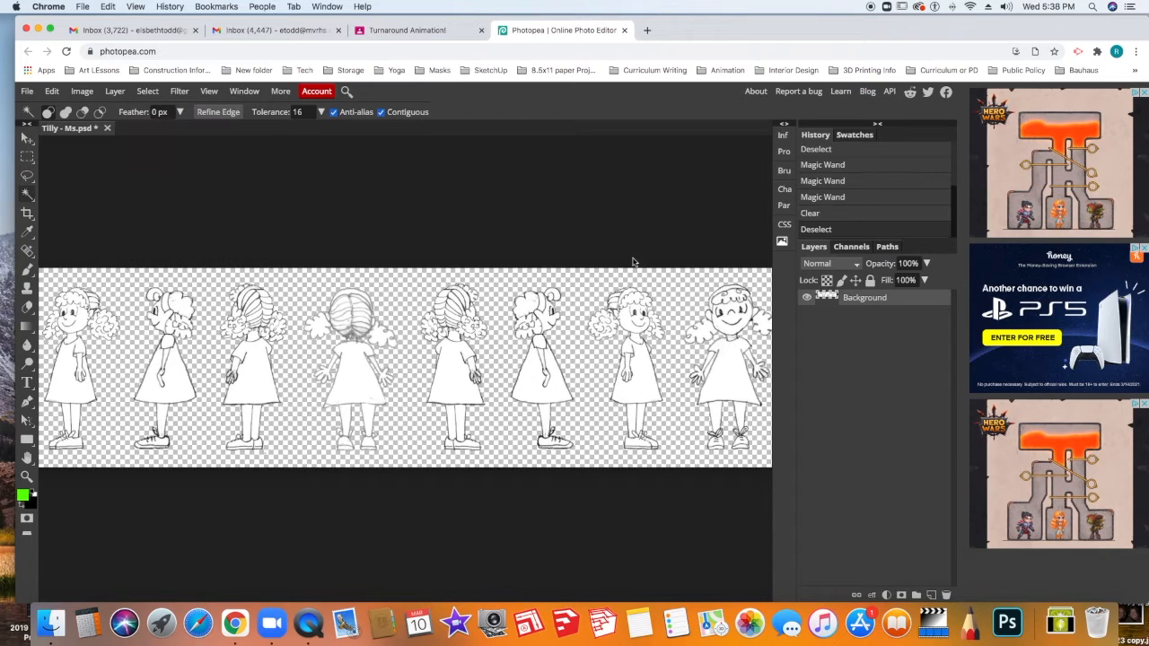
pyautogui.click(588, 282)
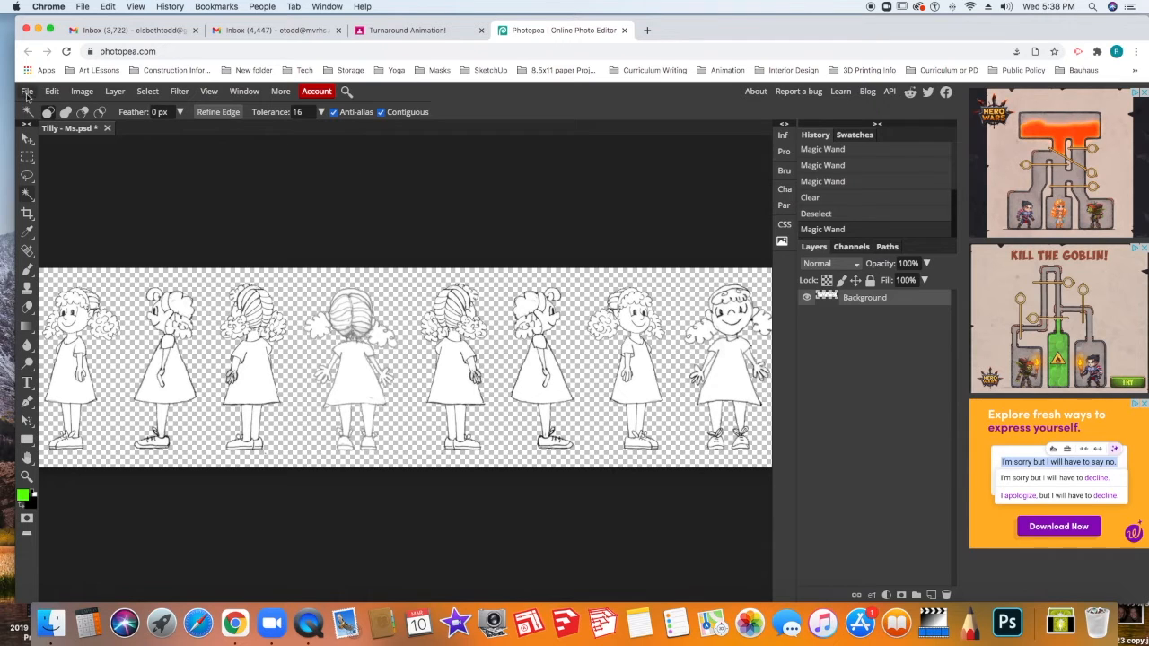
# Export the image as a 1920 x 500 px PNG at 100% quality.
pyautogui.click(27, 92)
pyautogui.moveTo(76, 267)
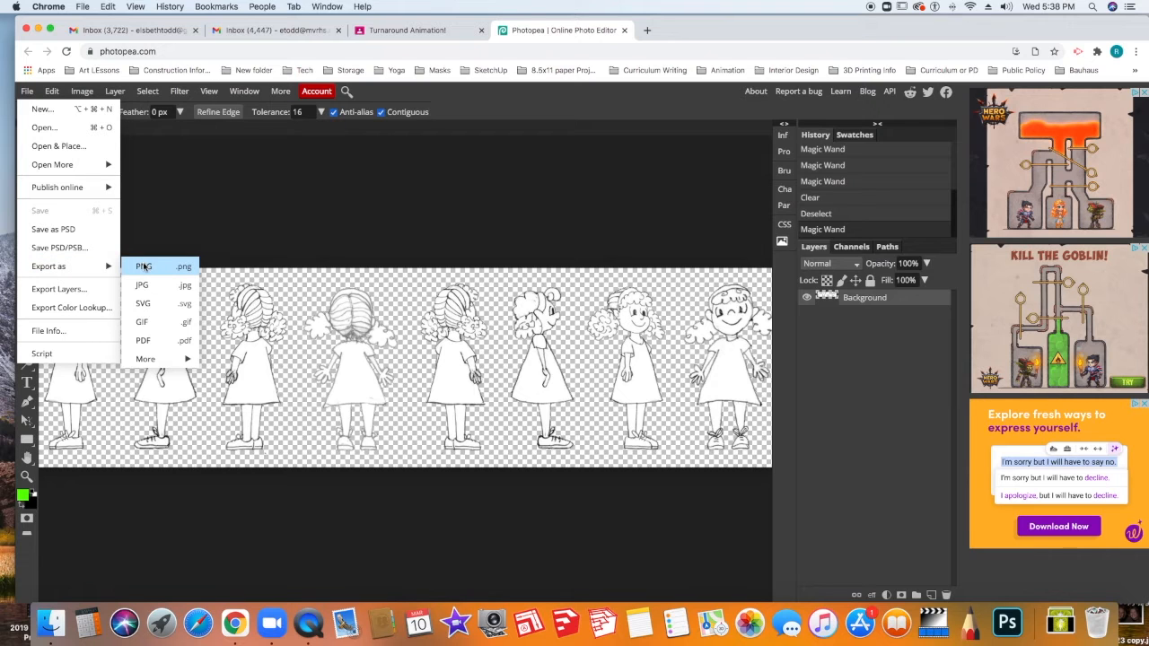
pyautogui.click(143, 267)
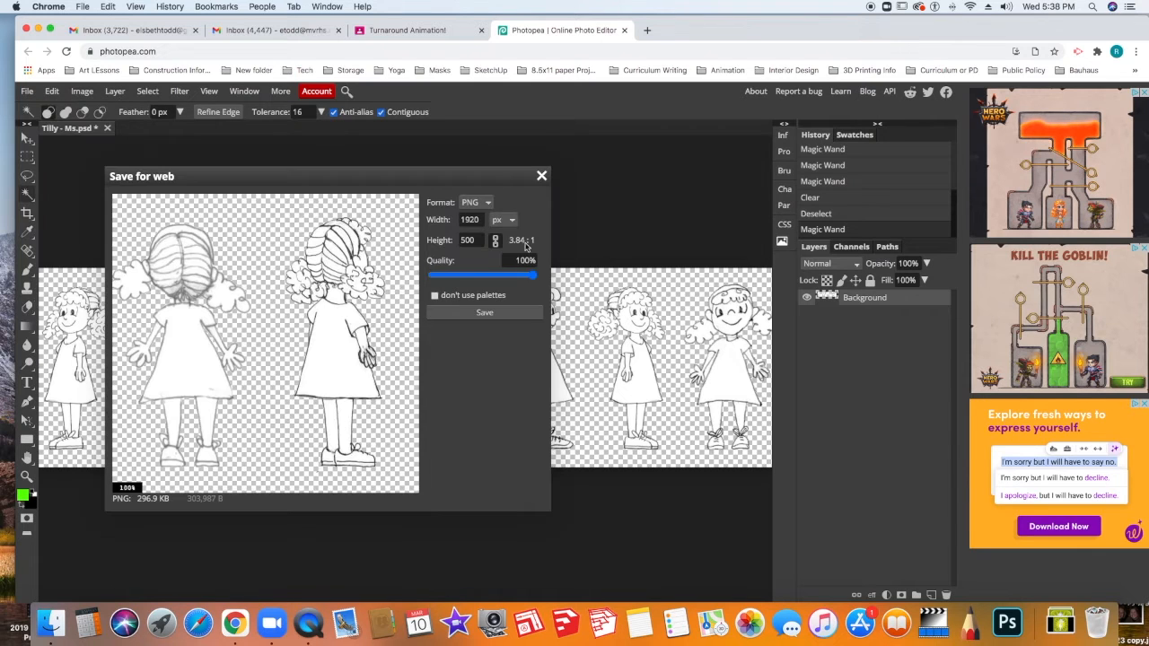
pyautogui.click(485, 314)
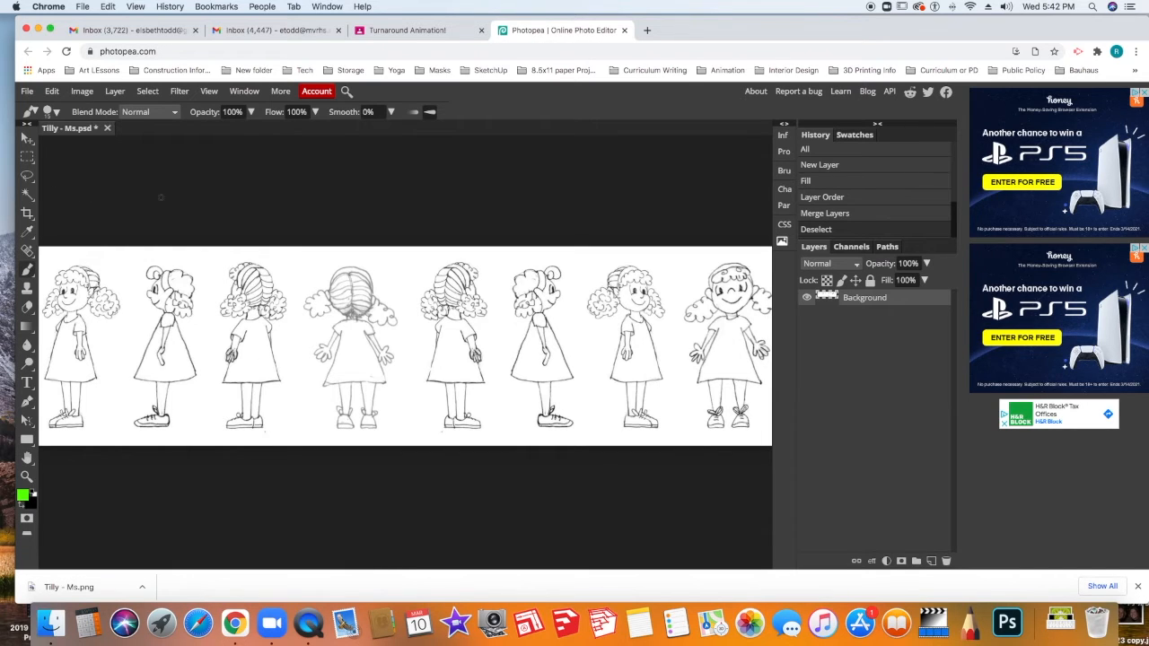
# Try a Magic Wand selection of the white background, inspect the back-view figures' outlines up close, and deselect.
pyautogui.scroll(1, 404, 346)
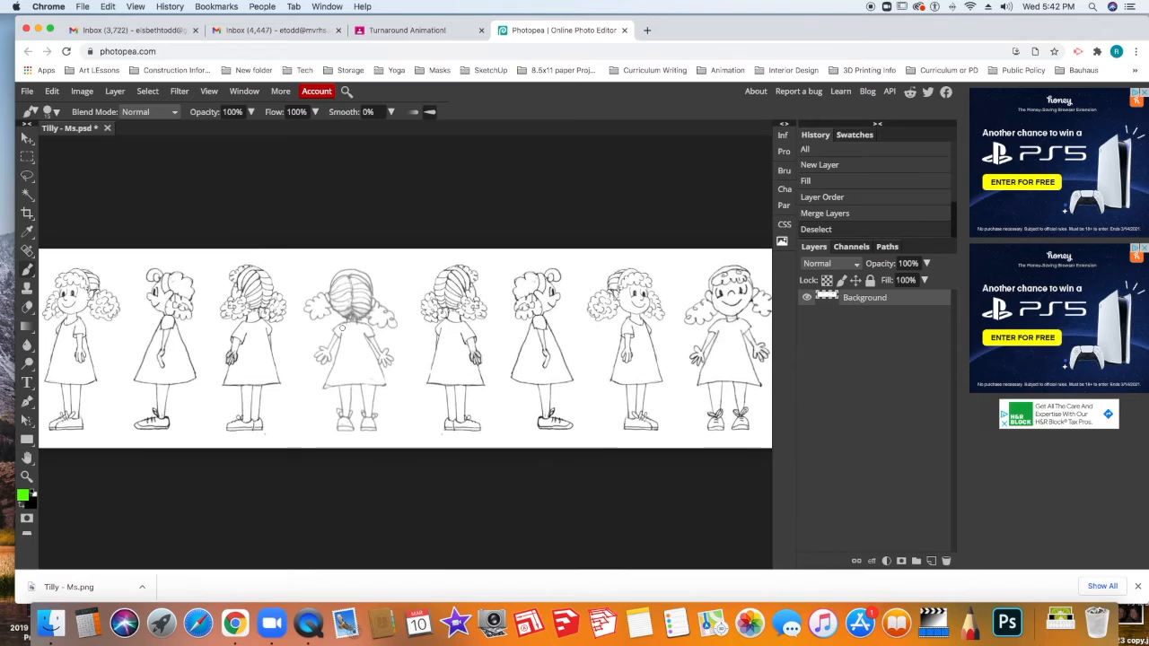
pyautogui.click(25, 195)
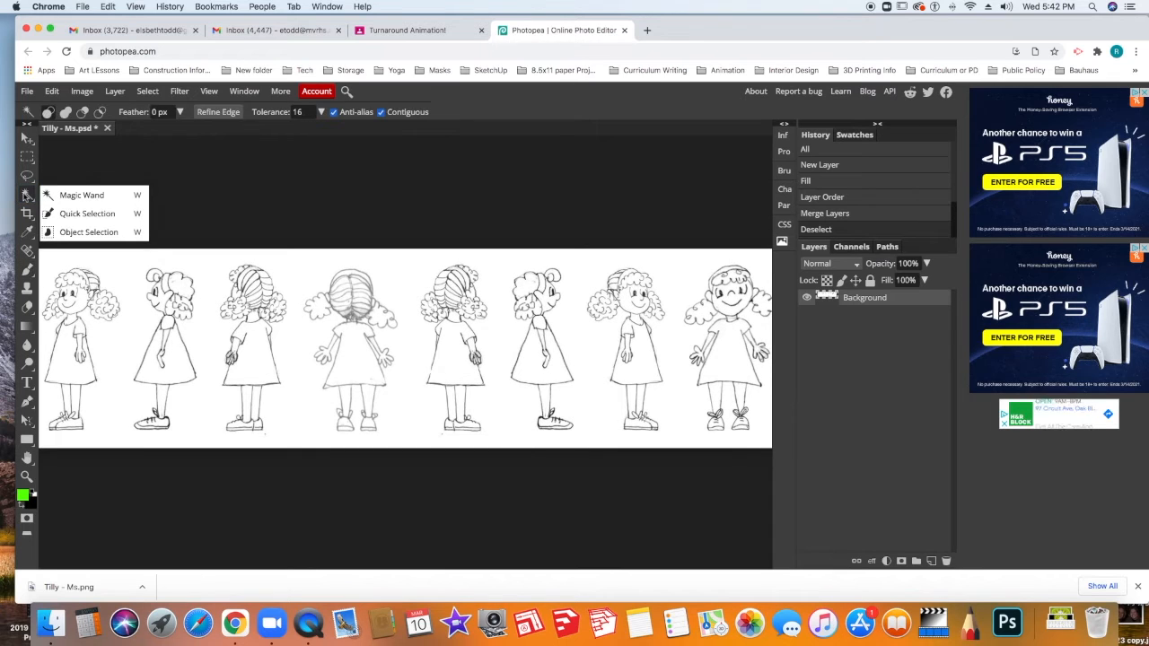
pyautogui.click(117, 269)
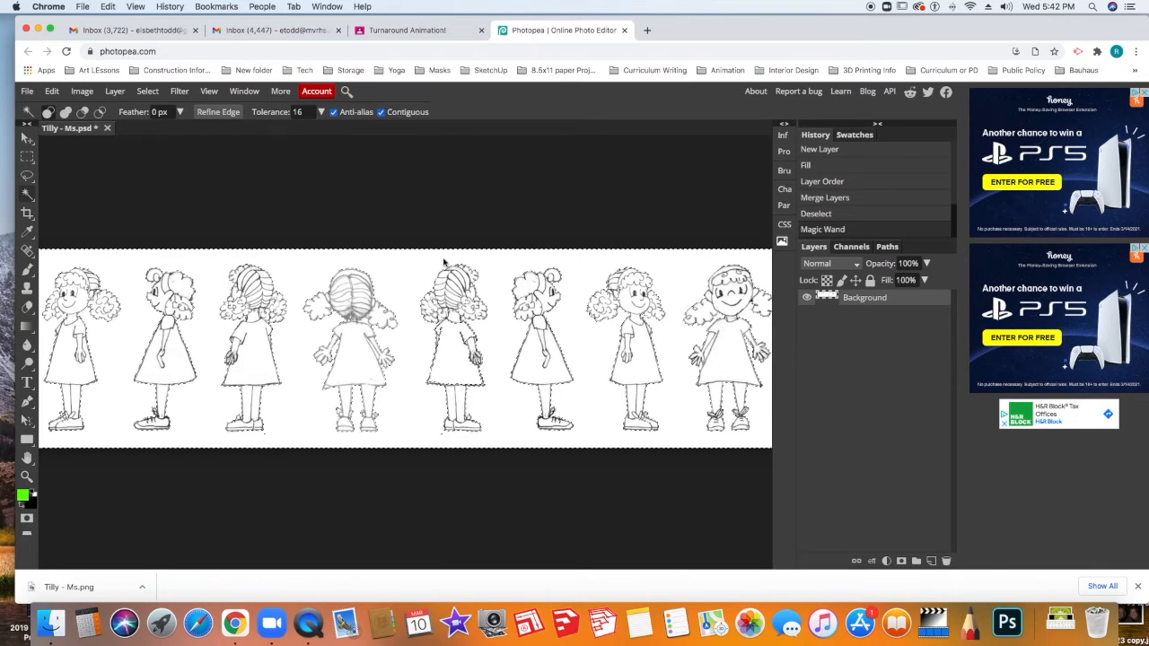
pyautogui.press('alt')
pyautogui.scroll(6, 472, 420)
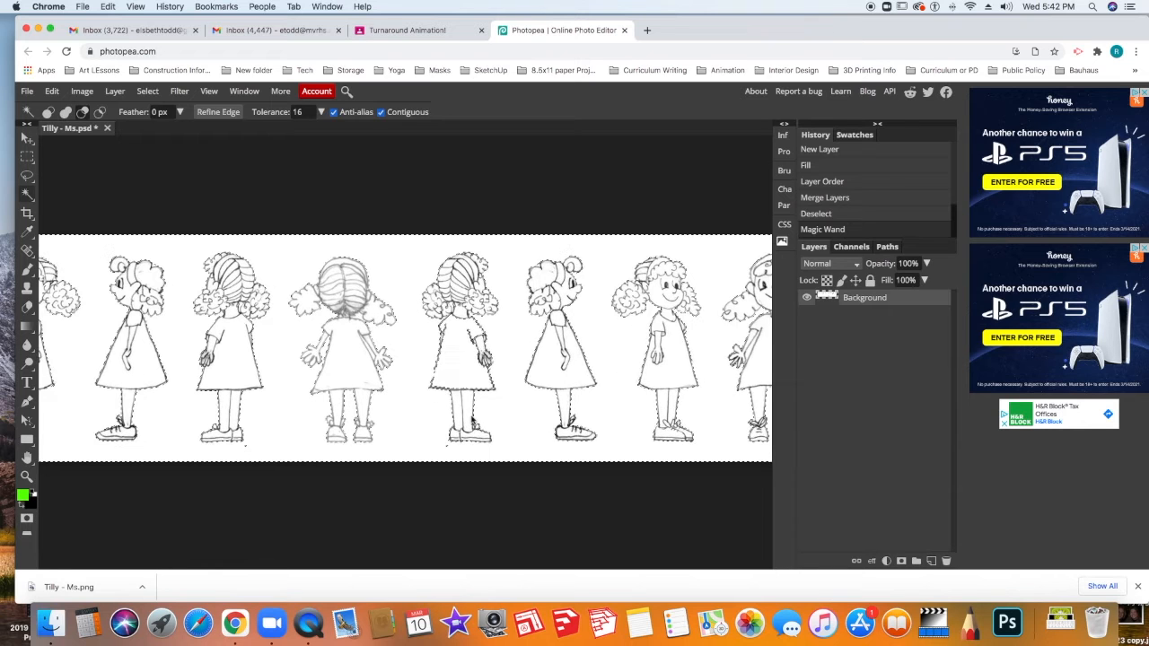
pyautogui.scroll(3, 471, 420)
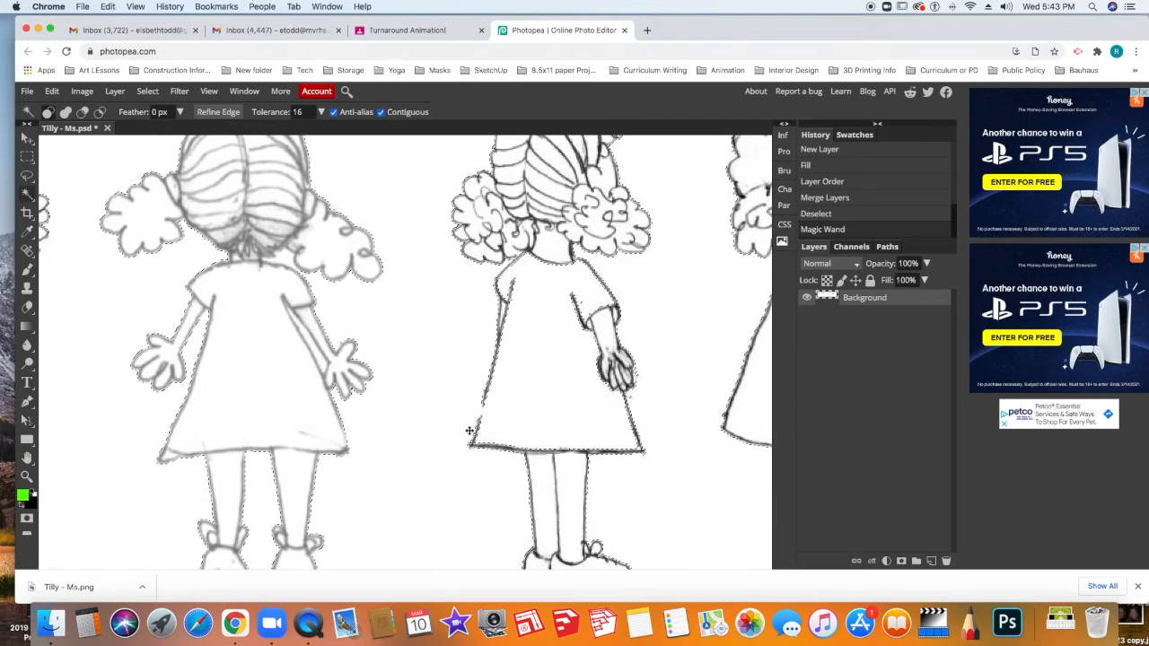
pyautogui.press('super+d')
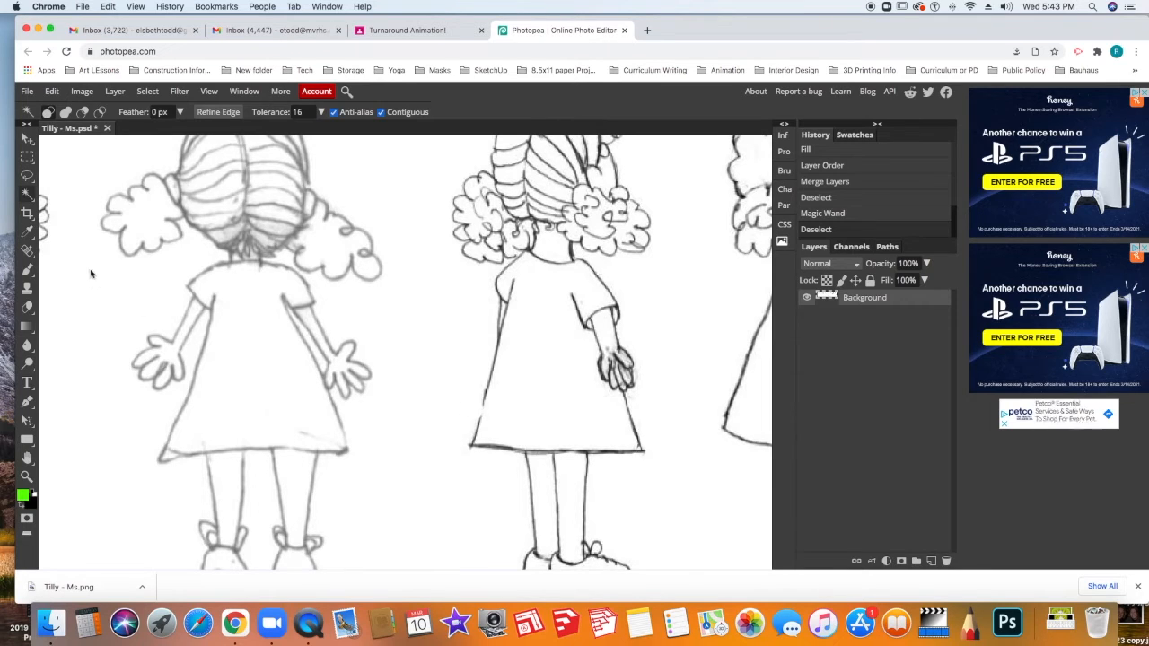
# Try a short green Brush stroke in the empty space between the two back-view figures and undo it.
pyautogui.click(28, 274)
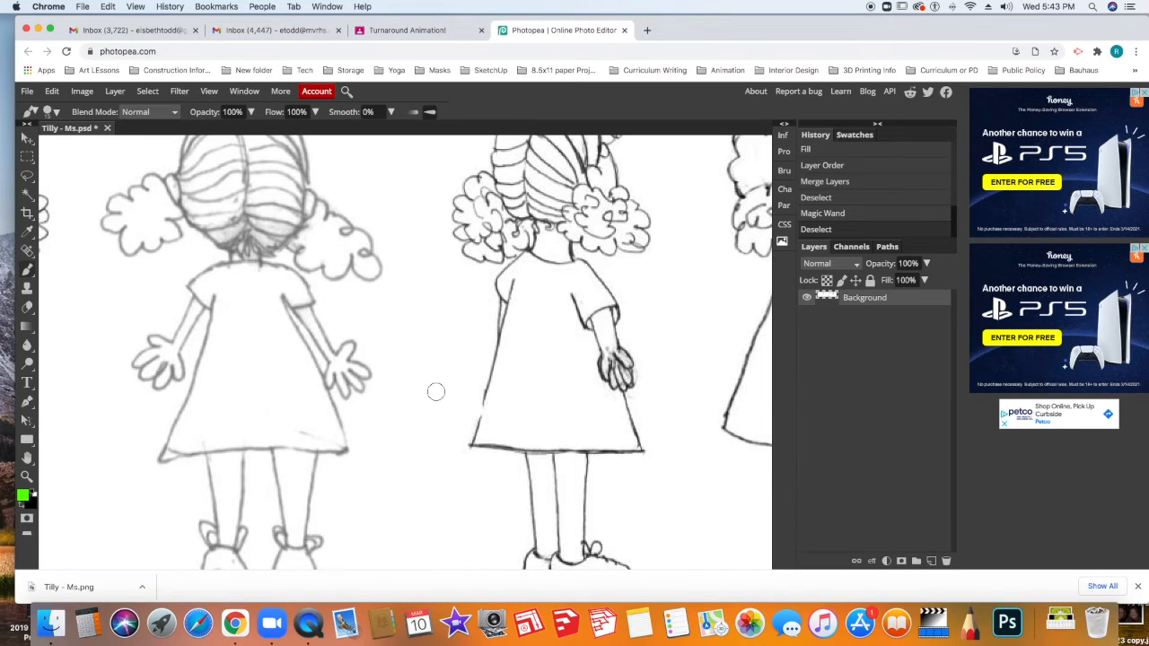
pyautogui.moveTo(436, 394); pyautogui.dragTo(446, 348)
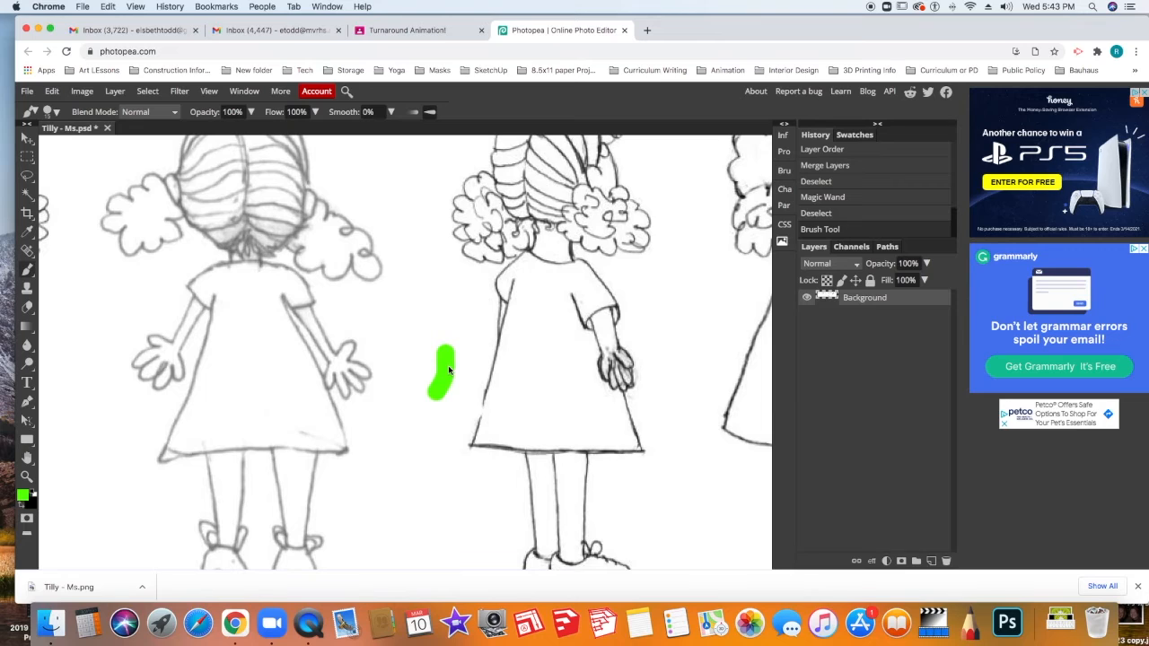
pyautogui.hotkey('ctrl', 'z')
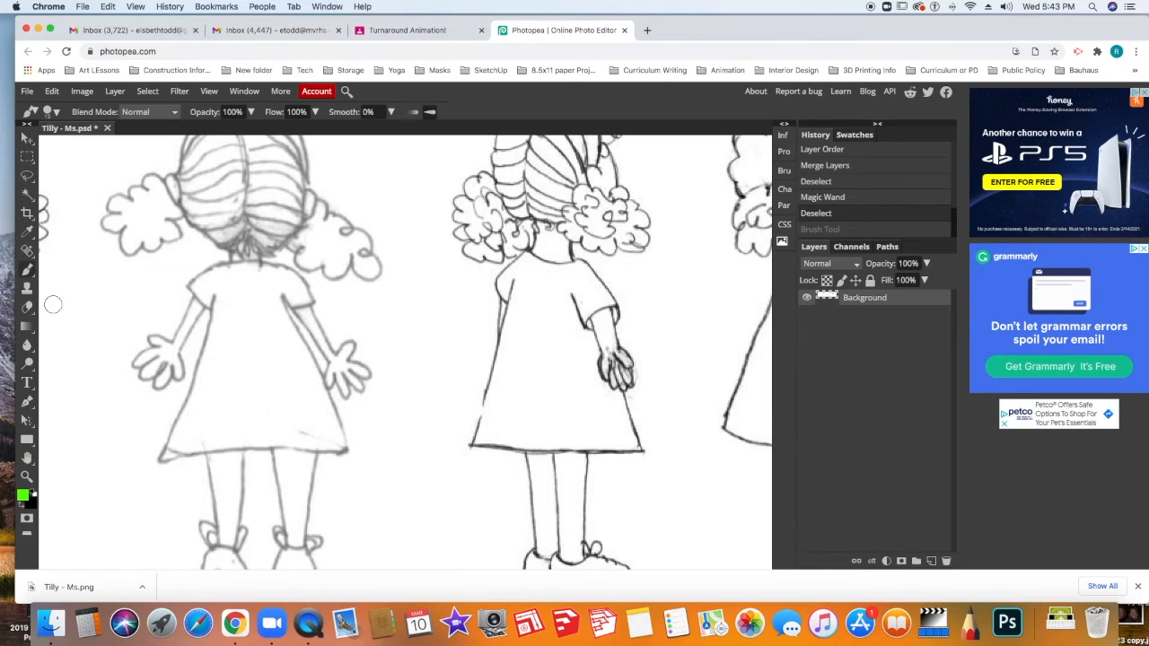
# Set the brush size to 1 px.
pyautogui.click(55, 112)
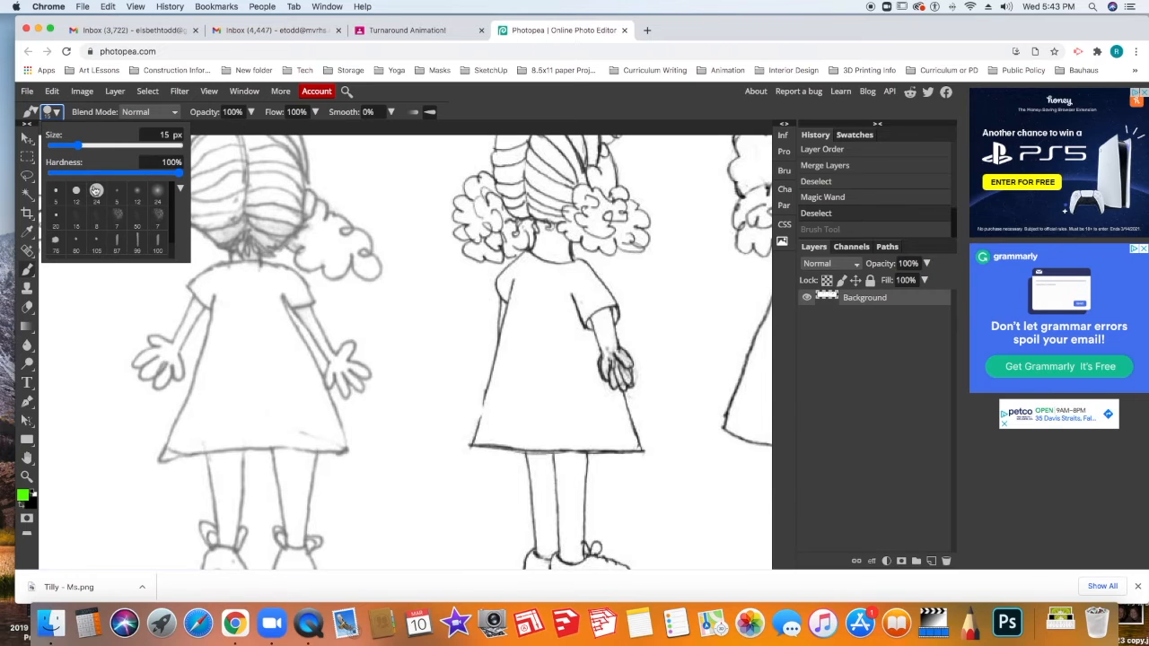
pyautogui.moveTo(79, 153); pyautogui.dragTo(56, 157)
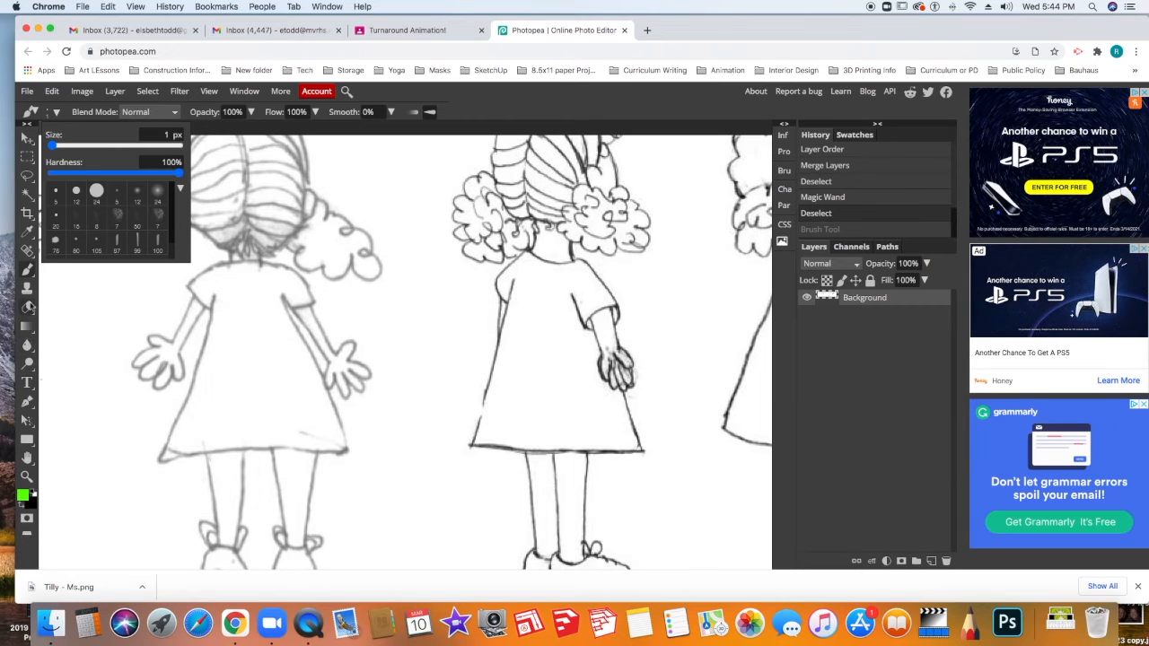
# Sample the dark grey outline colour from the dress hem of the fifth figure with the Eyedropper.
pyautogui.click(27, 234)
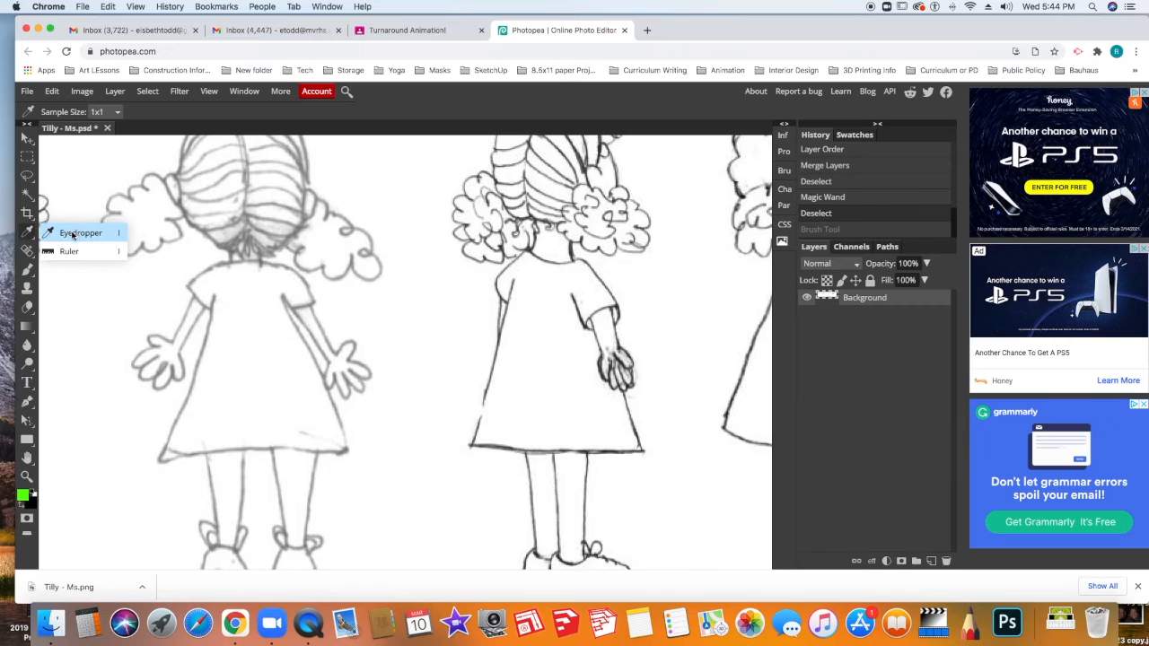
pyautogui.click(73, 233)
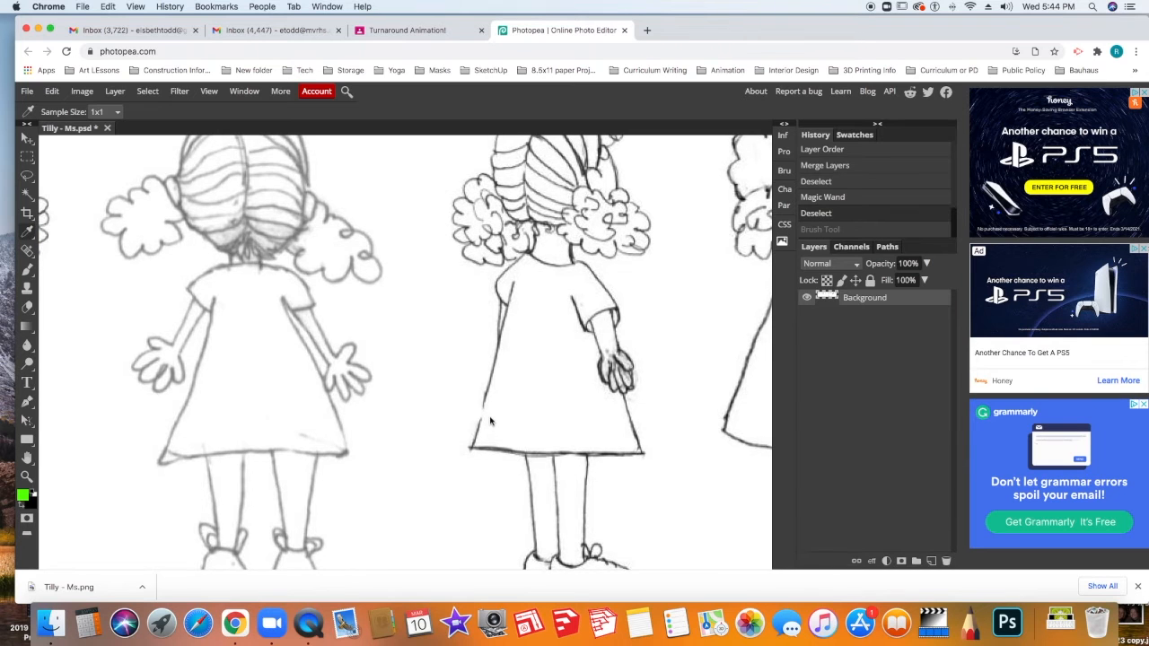
pyautogui.scroll(5, 490, 420)
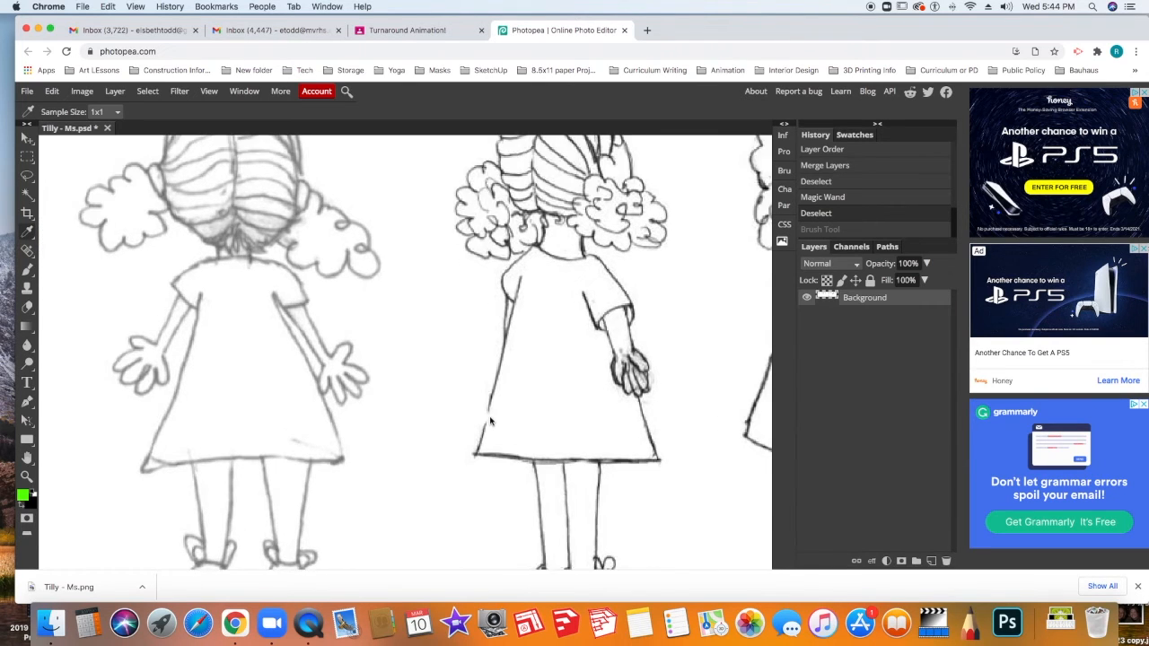
pyautogui.scroll(3, 490, 420)
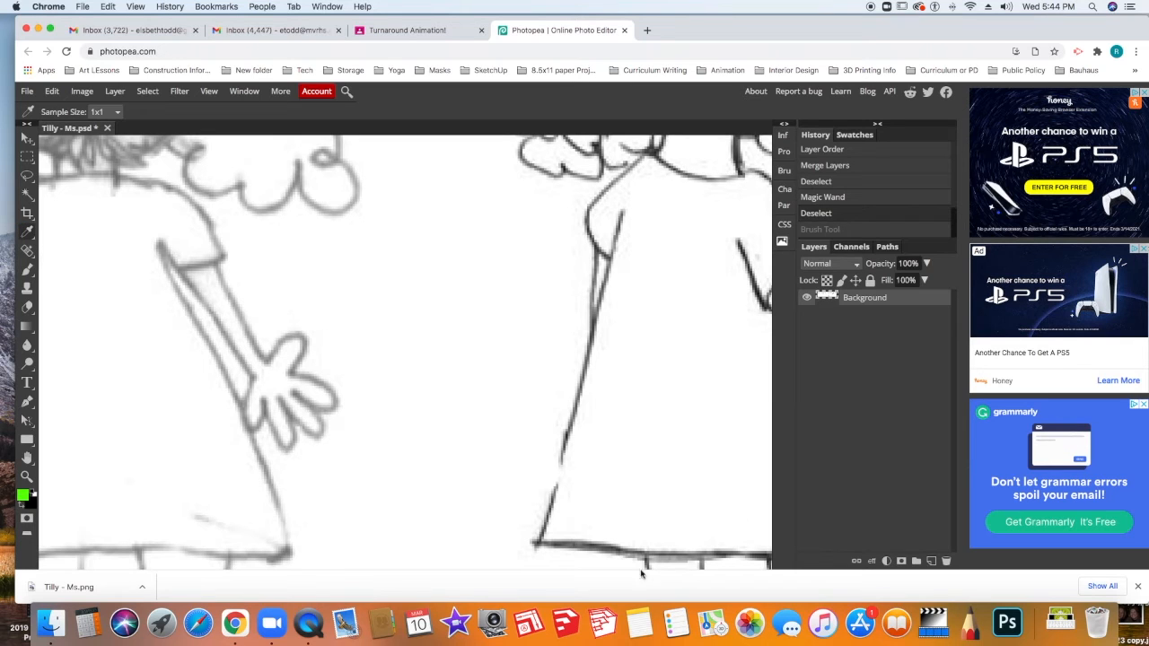
pyautogui.click(593, 549)
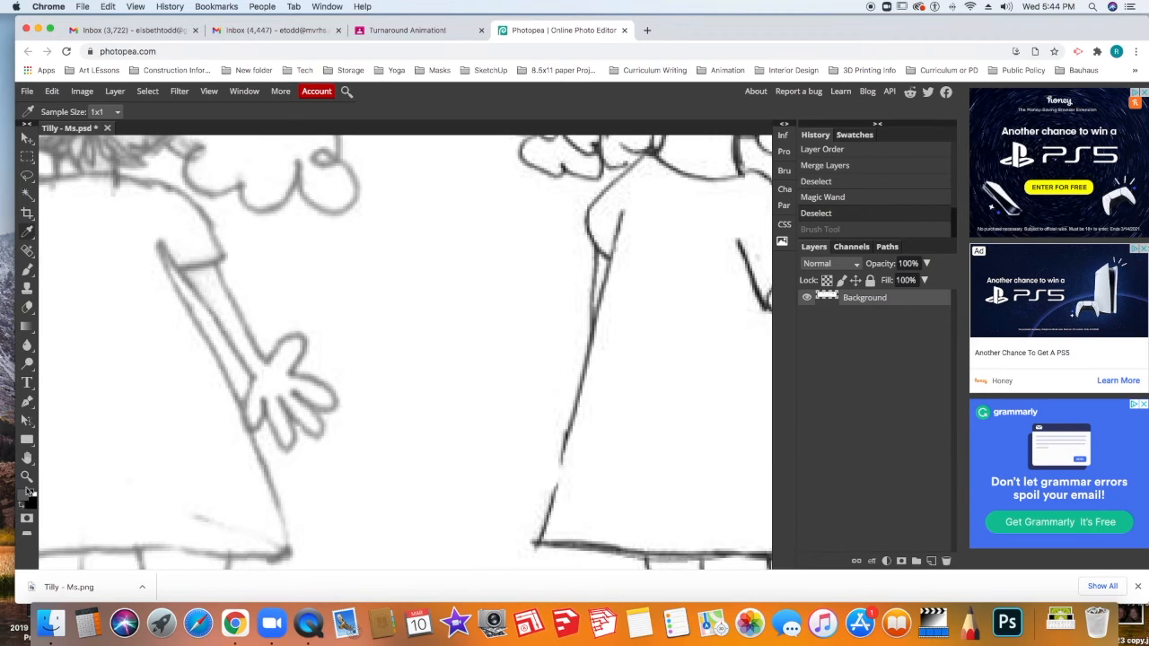
# Close the gap in the left outline of the fifth figure's dress with a Brush stroke, undoing and redrawing the first attempt.
pyautogui.click(28, 270)
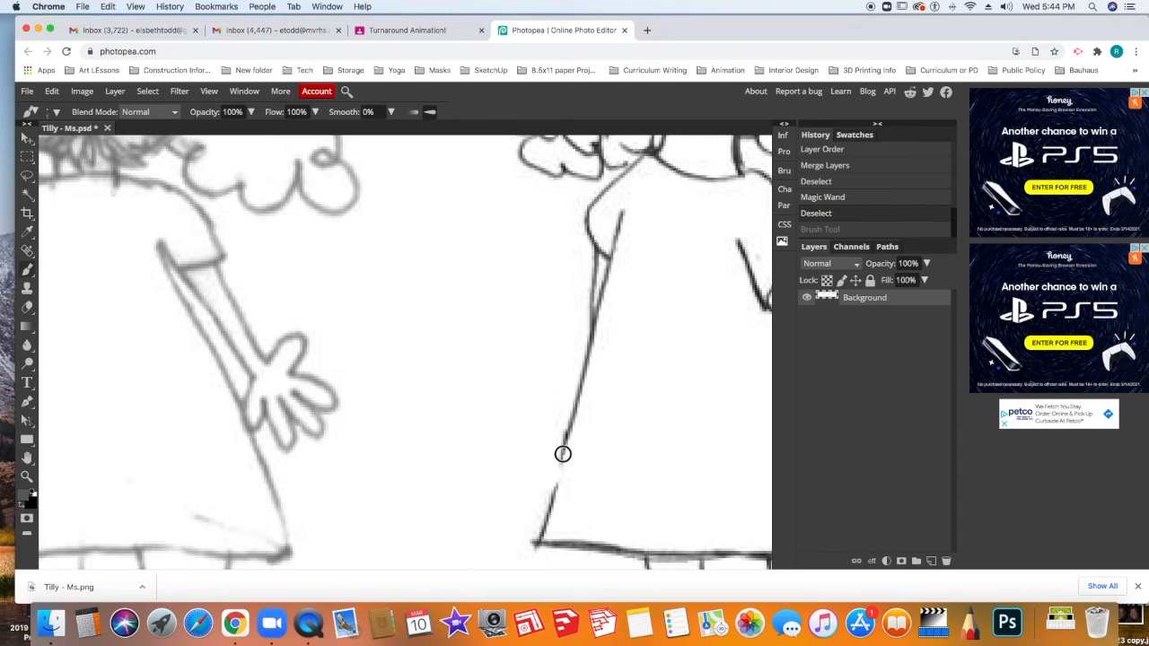
pyautogui.moveTo(562, 464); pyautogui.dragTo(558, 496)
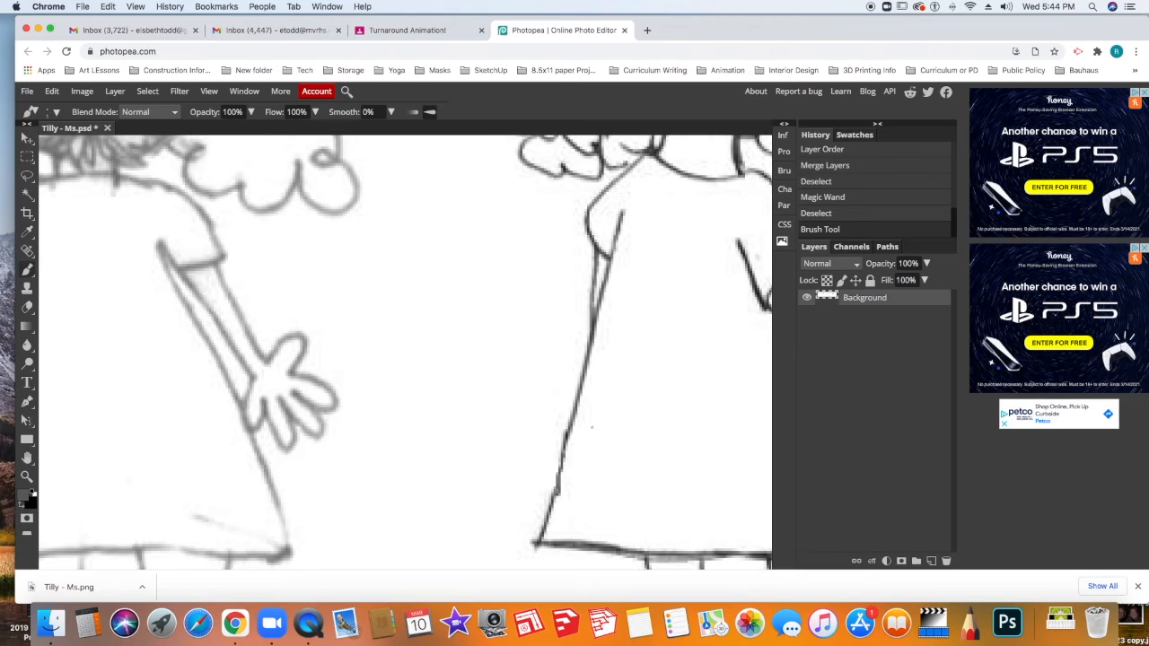
pyautogui.press('super+z')
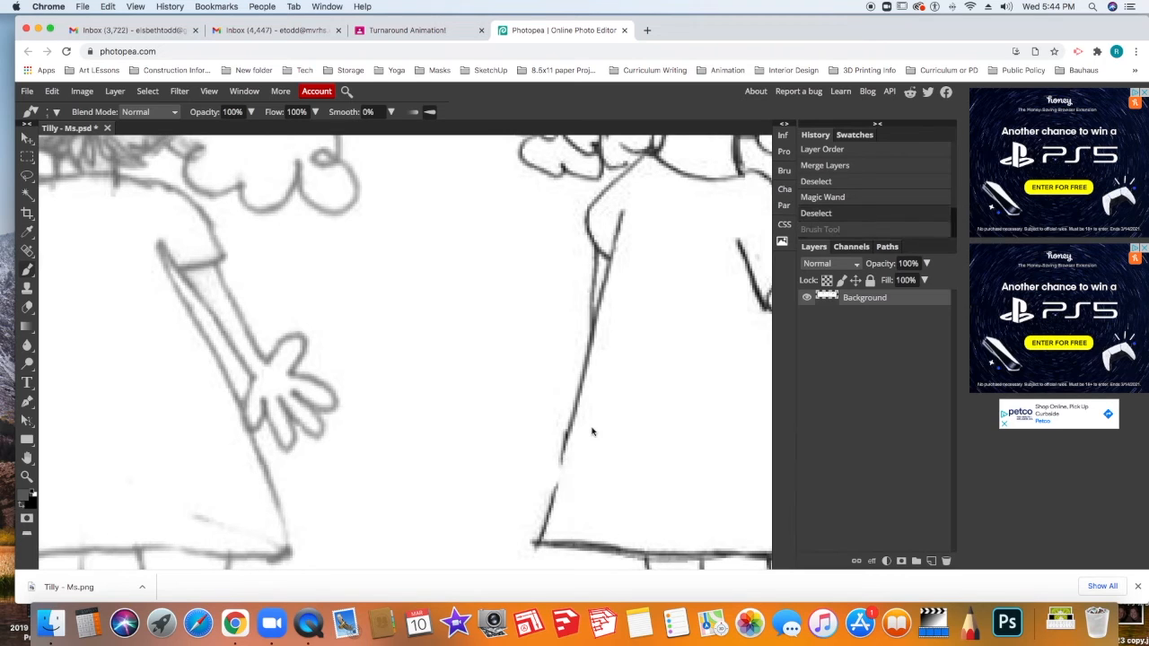
pyautogui.moveTo(563, 449); pyautogui.dragTo(553, 497)
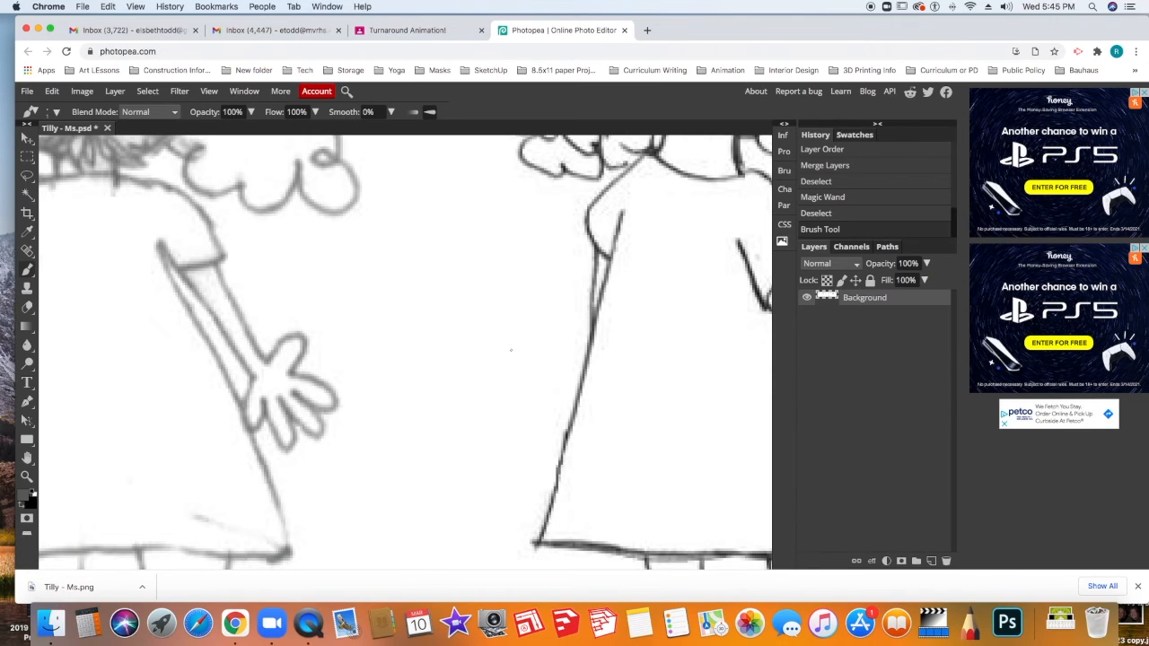
# Select the white background around the figures with the Magic Wand at tolerance 16 and check the selection along the repaired dress outline.
pyautogui.press('super+minus')
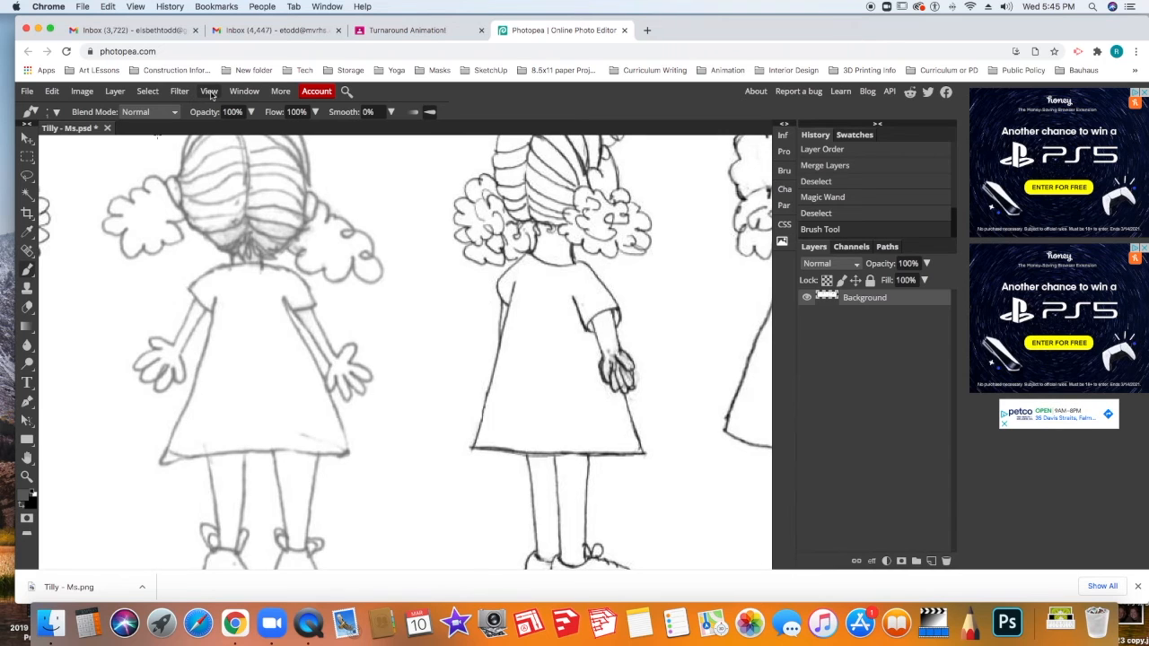
pyautogui.click(209, 92)
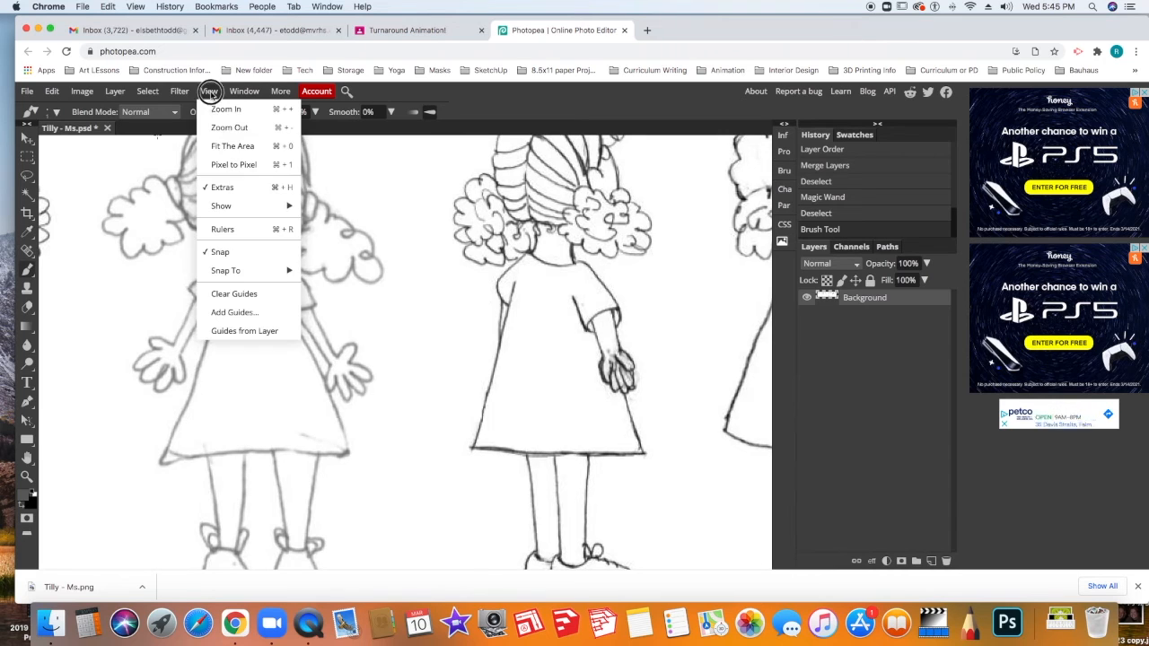
pyautogui.click(234, 145)
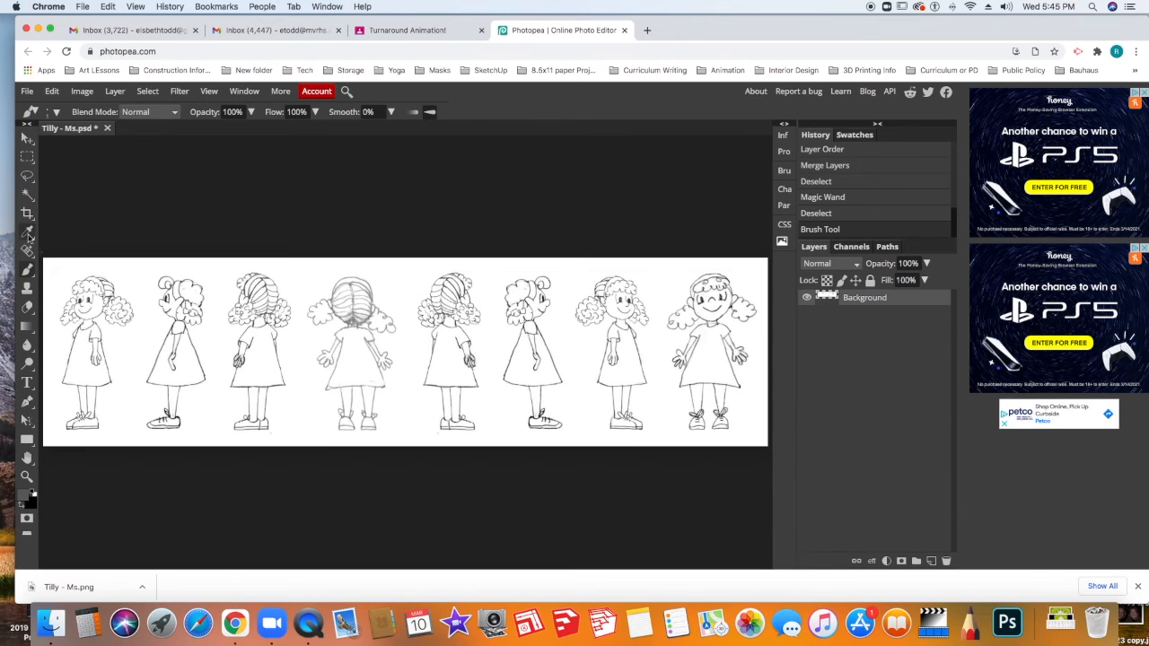
pyautogui.click(28, 194)
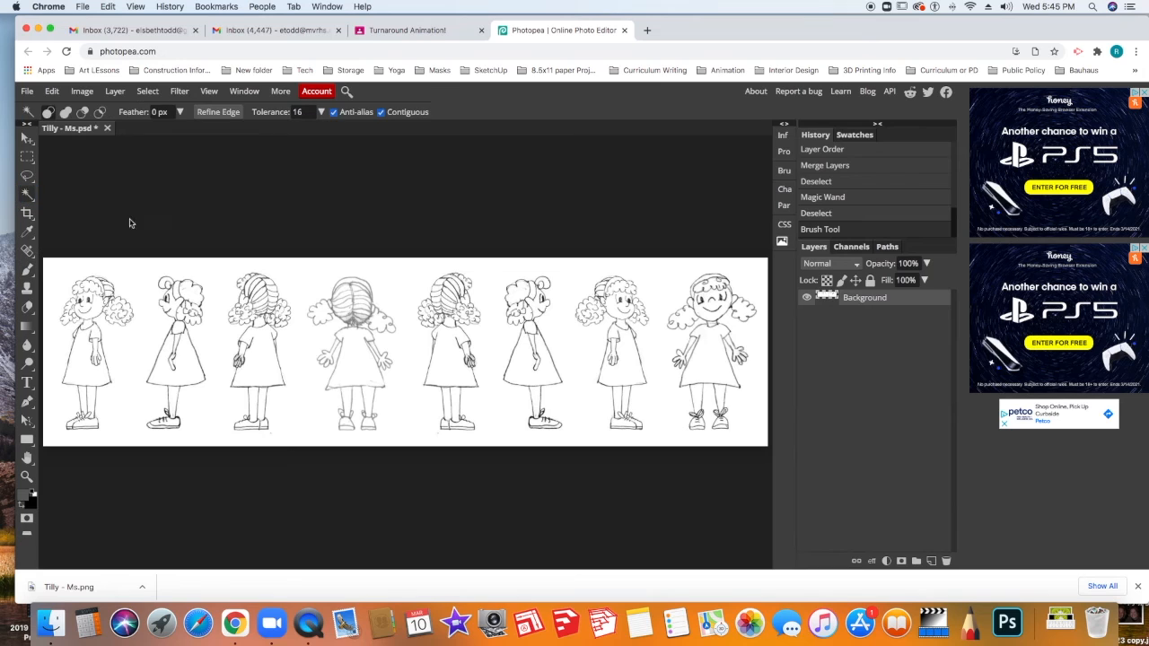
pyautogui.click(408, 365)
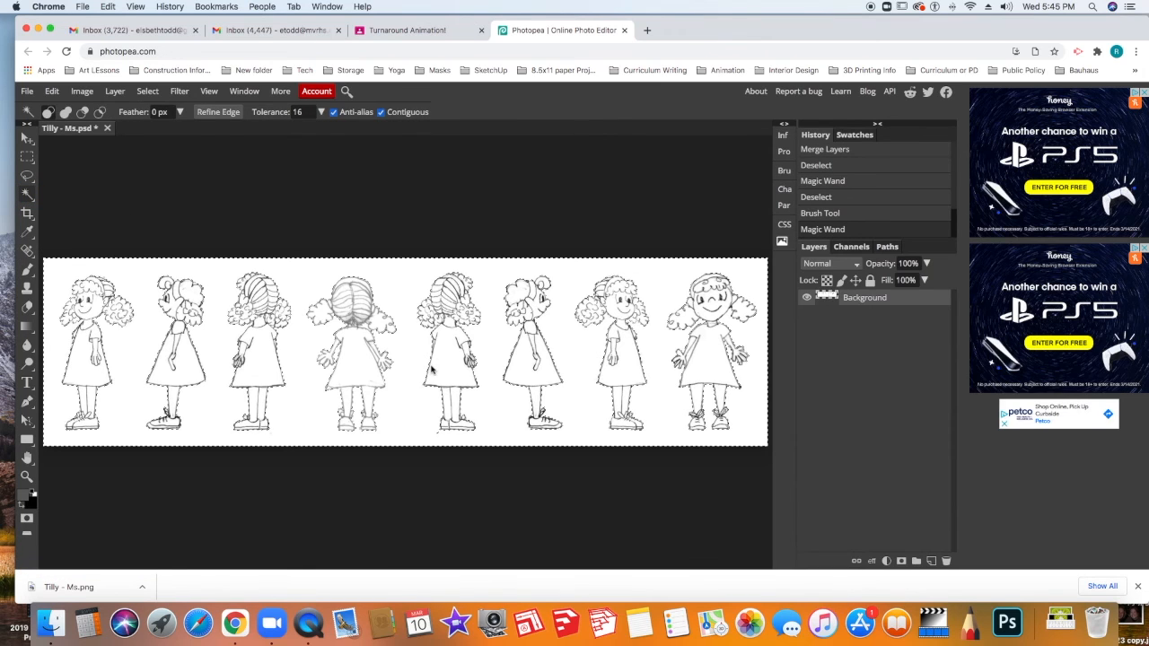
pyautogui.press('shift')
pyautogui.scroll(1, 430, 369)
pyautogui.scroll(5, 430, 369)
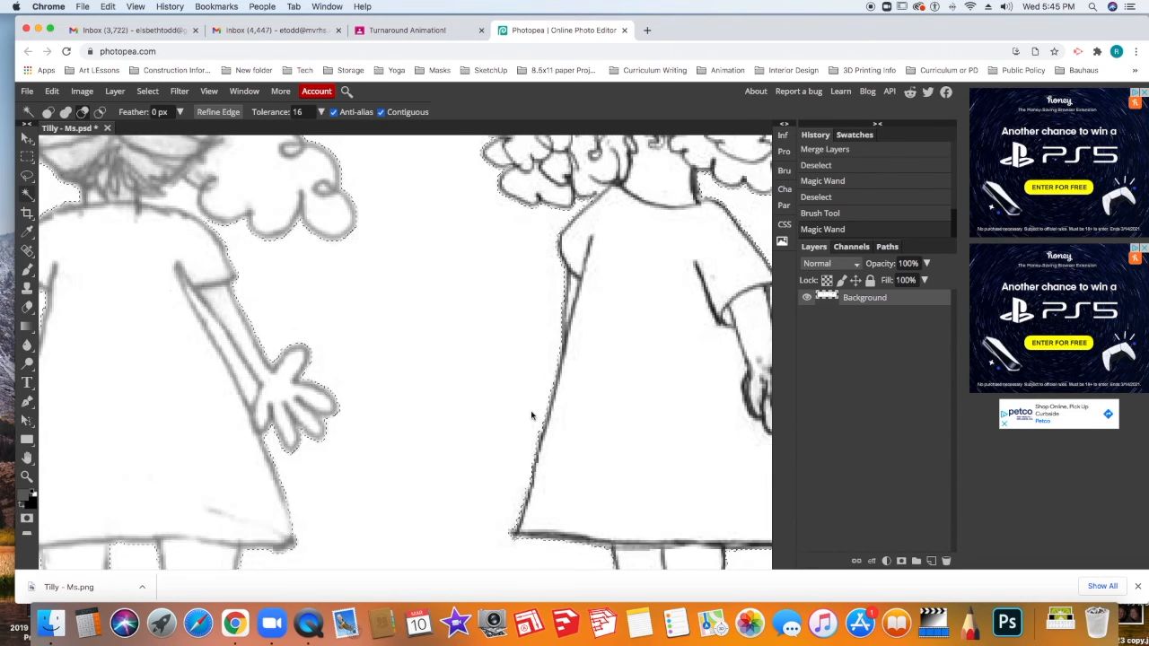
pyautogui.scroll(-2, 658, 413)
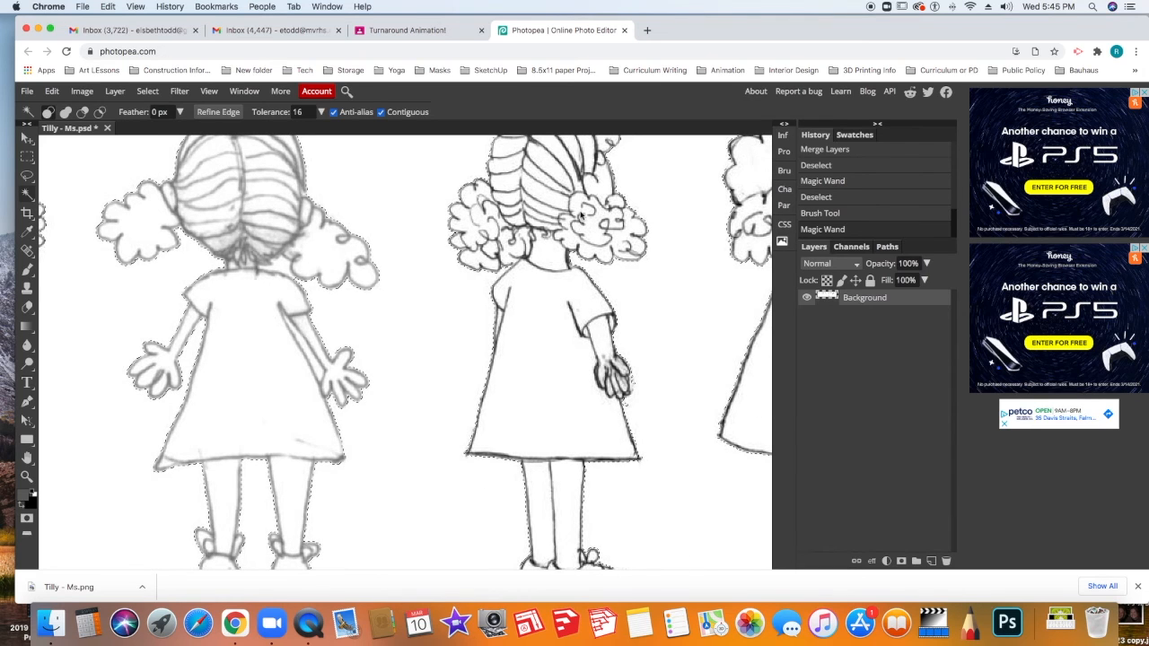
# Add the enclosed white areas beside the fourth figure's neck and between its right-hand arm and dress to the selection.
pyautogui.keyDown('shift'); pyautogui.click(276, 265); pyautogui.keyUp('shift')
pyautogui.press('shift')
pyautogui.keyDown('shift'); pyautogui.click(314, 363); pyautogui.keyUp('shift')
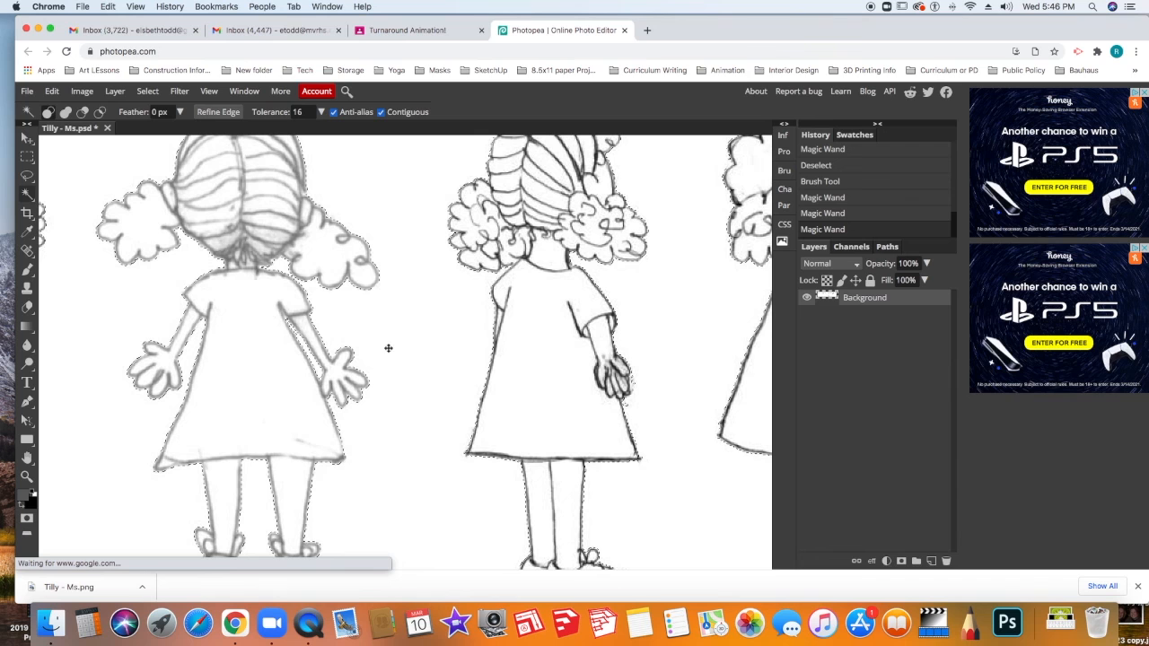
# Delete the selected white background around all eight figures.
pyautogui.click(208, 90)
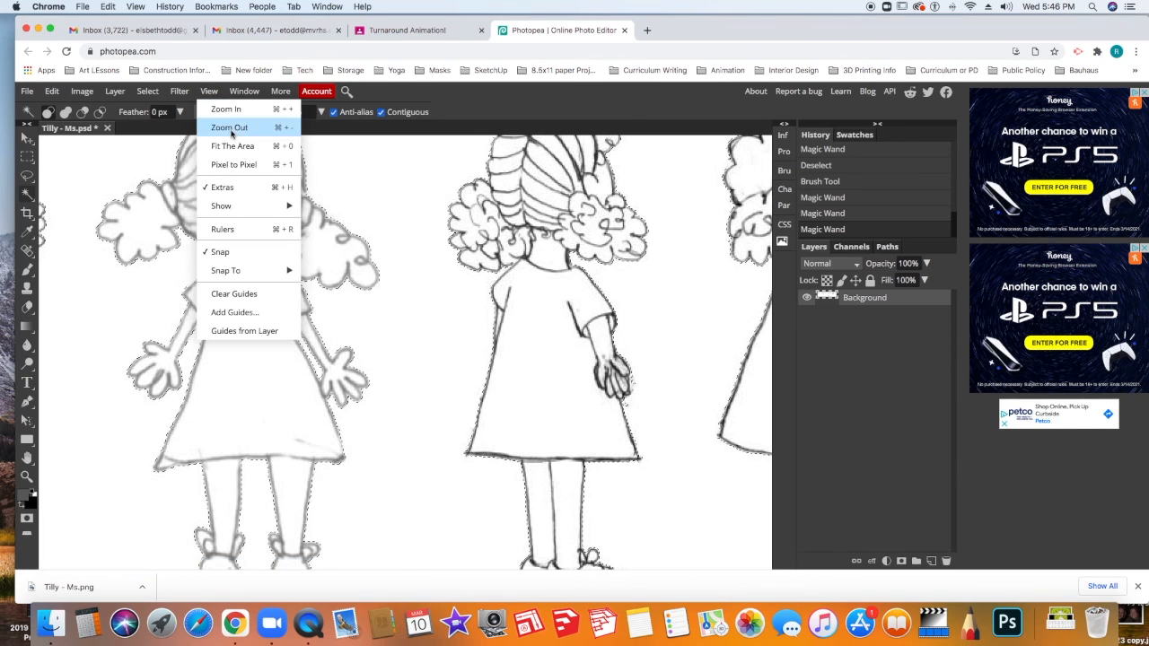
pyautogui.click(249, 153)
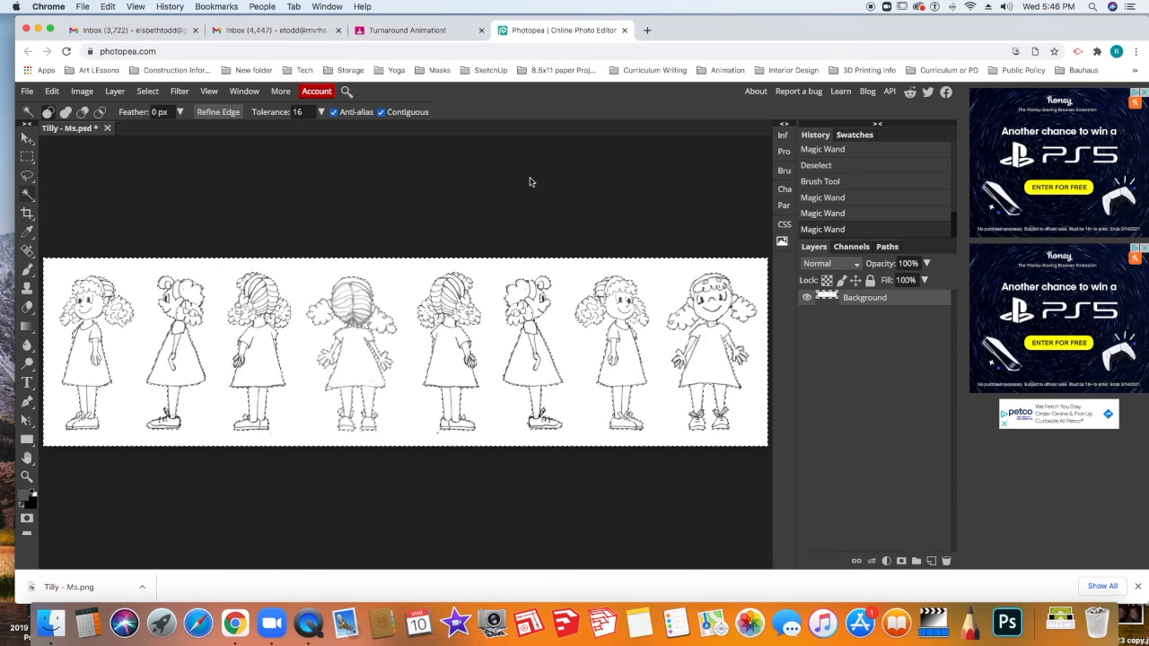
pyautogui.press('Delete')
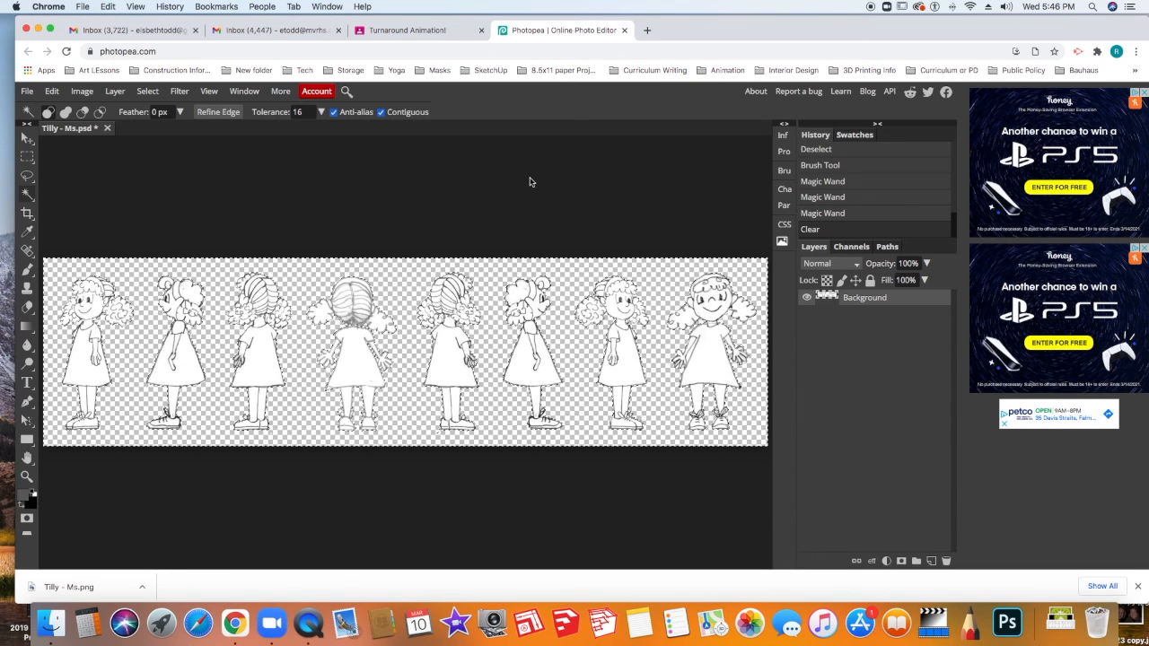